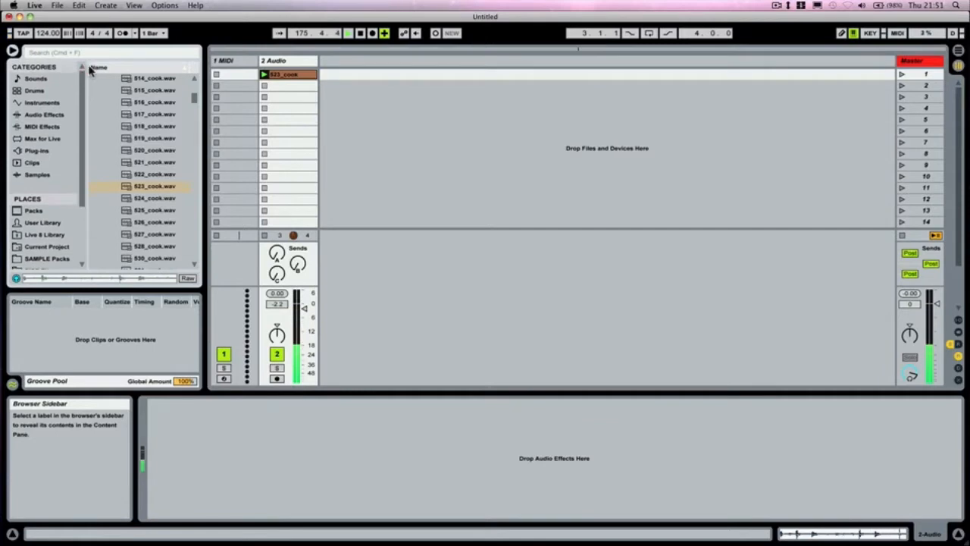
Load the Compressor audio effect onto the 2 Audio track.
left_click(53, 114)
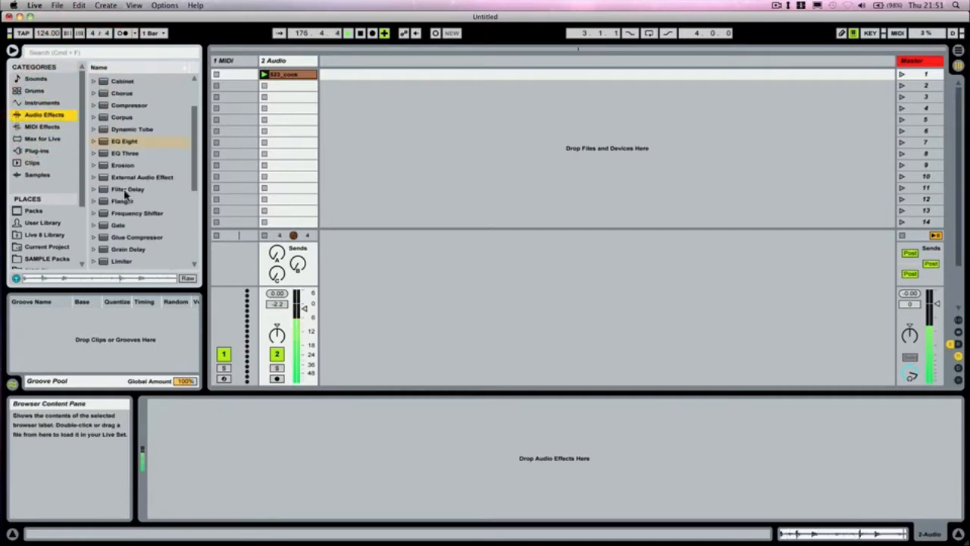
scroll(127, 137, "up", 3)
double_click(127, 141)
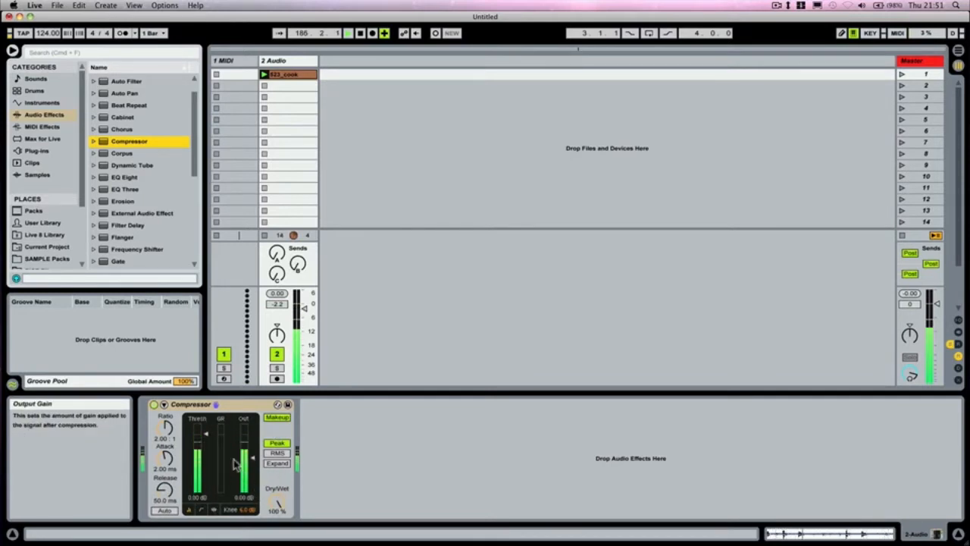
Set the Compressor's ratio to 3.50:1, attack 17.9 ms, release 45.0 ms, threshold -14.9 dB, output -3.63 dB and knee 5.9 dB.
left_click_drag(203, 433, 165, 495)
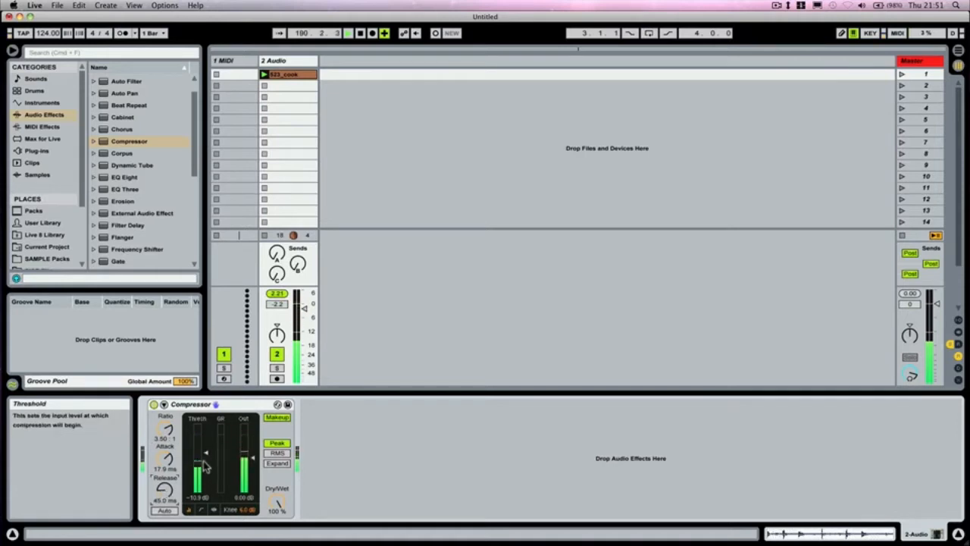
left_click_drag(246, 496, 246, 499)
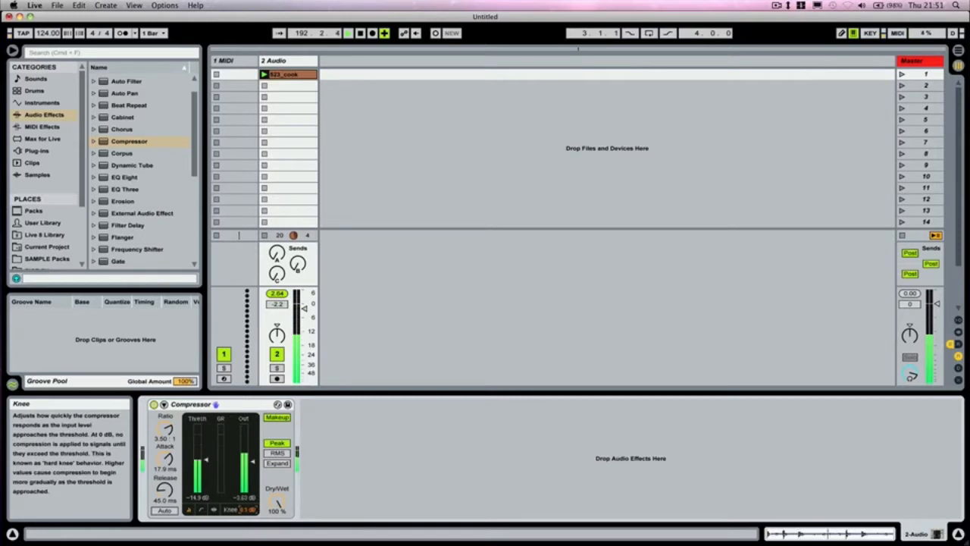
left_click_drag(242, 508, 243, 510)
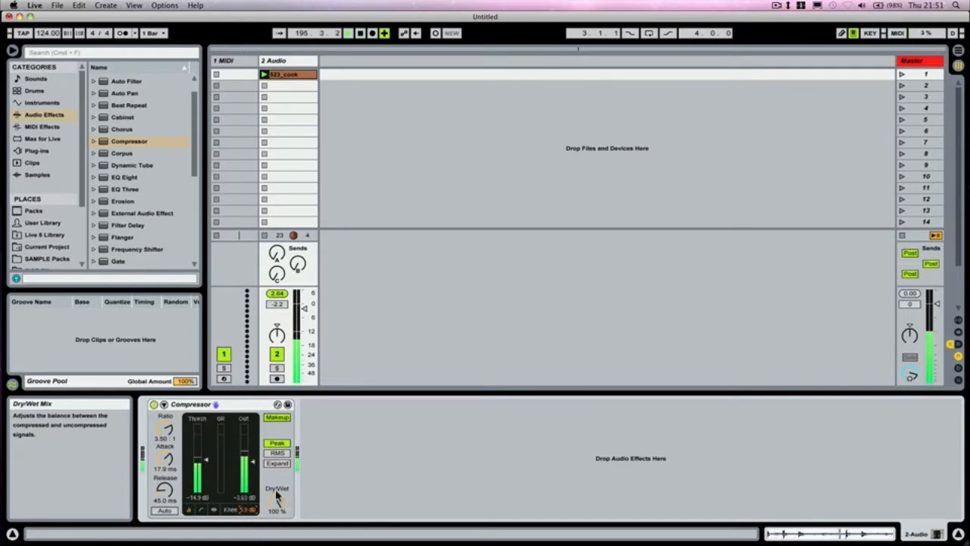
Compress heavily with an inf:1 ratio, -45.5 dB threshold and -10.2 dB output, blended at 37 % dry/wet.
left_click(168, 433)
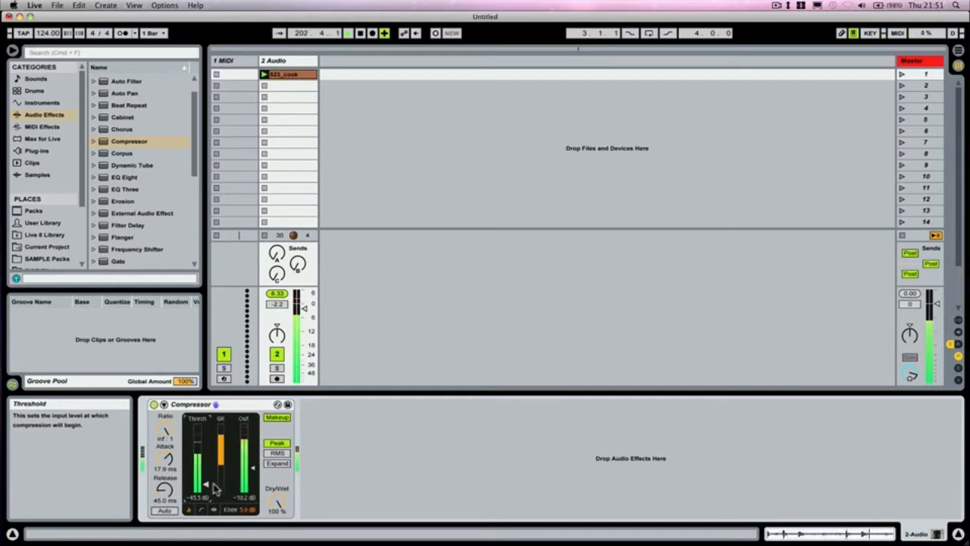
mouse_move(276, 502)
left_mouse_down()
mouse_move(276, 515)
mouse_move(276, 497)
left_mouse_up()
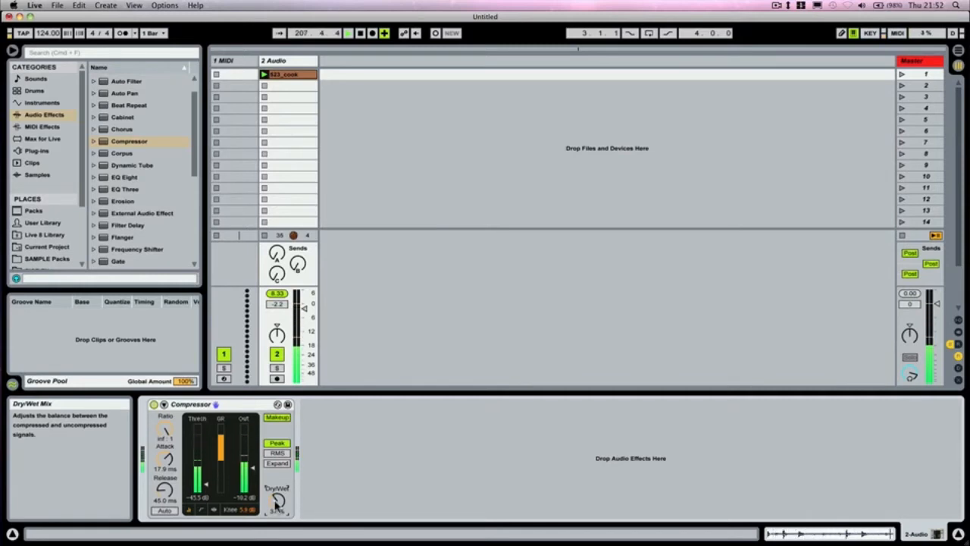
left_click_drag(275, 504, 276, 501)
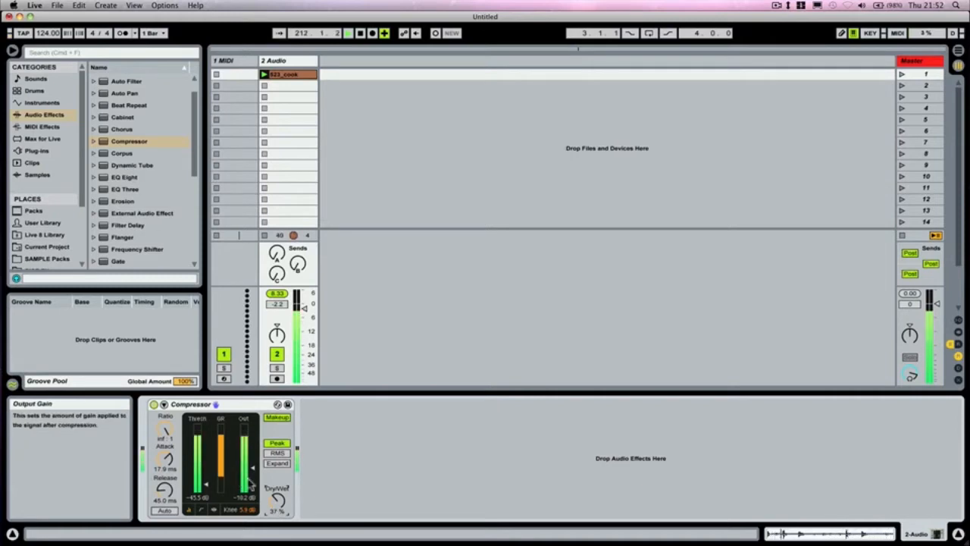
Show the Compressor's transfer curve and set threshold -21.9 dB, ratio 3.32:1, knee 3.9 dB, release 85.7 ms and output -14.2 dB.
left_click(202, 511)
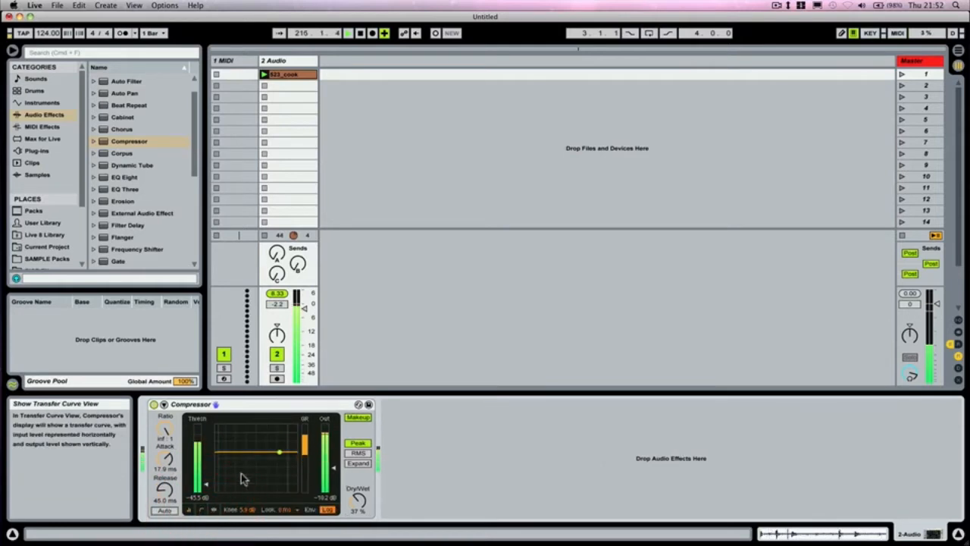
left_click_drag(199, 477, 200, 456)
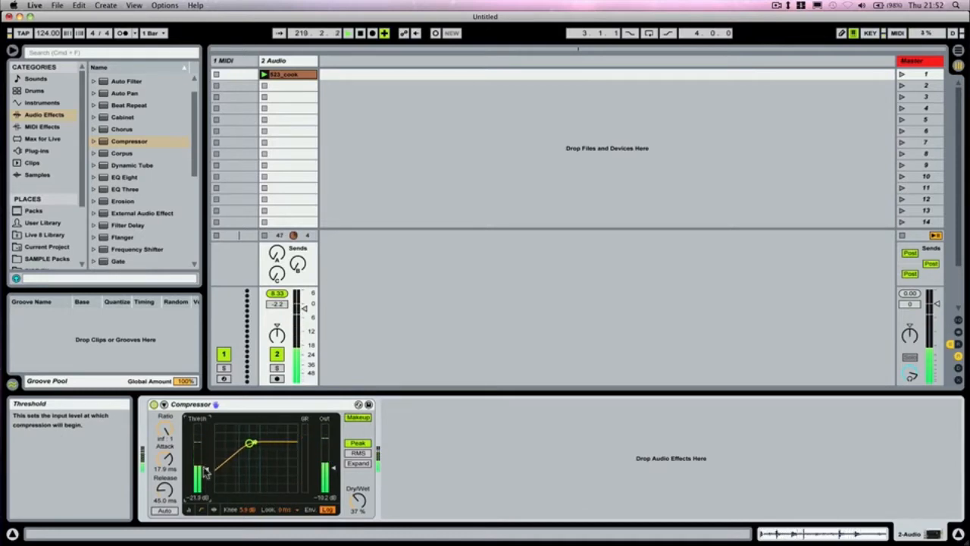
left_click_drag(166, 430, 166, 461)
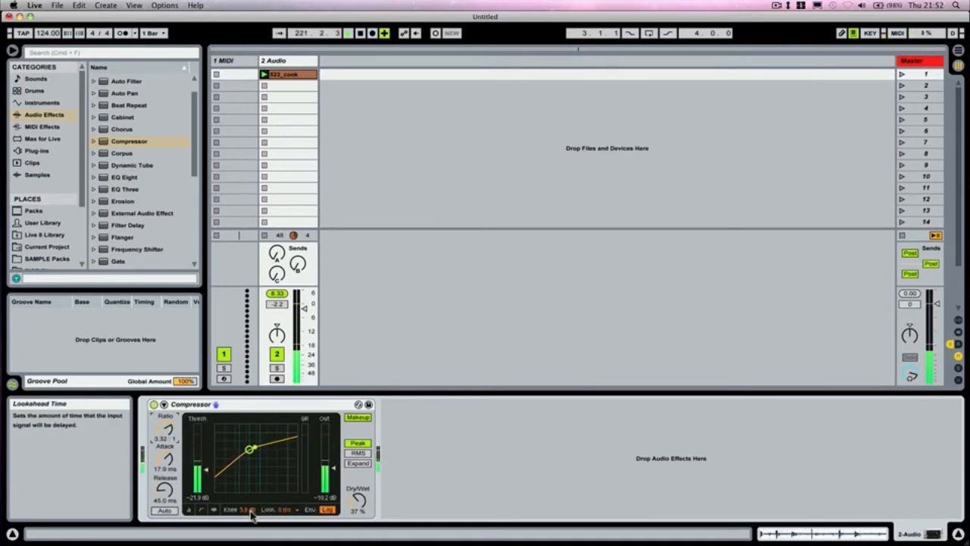
left_click_drag(251, 510, 251, 516)
left_click_drag(168, 485, 168, 463)
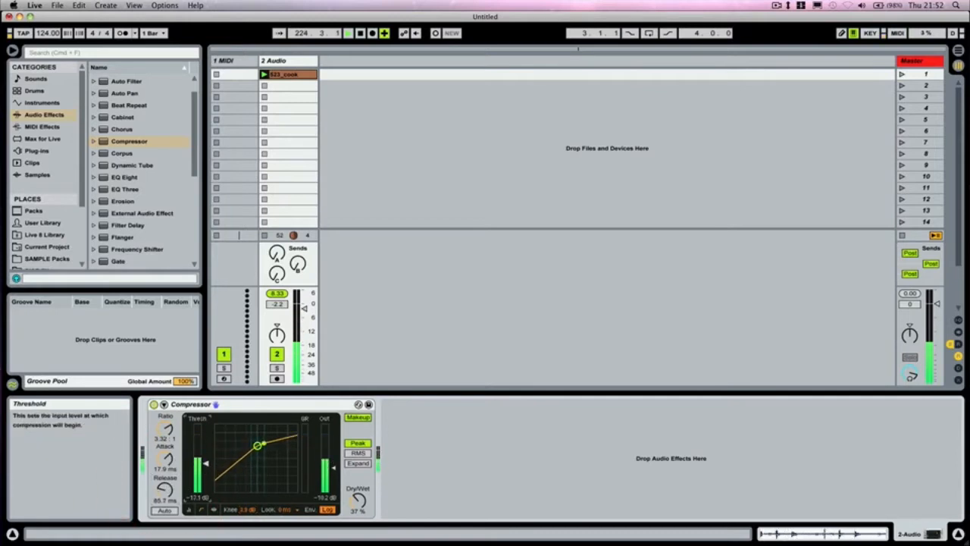
left_click_drag(199, 462, 198, 471)
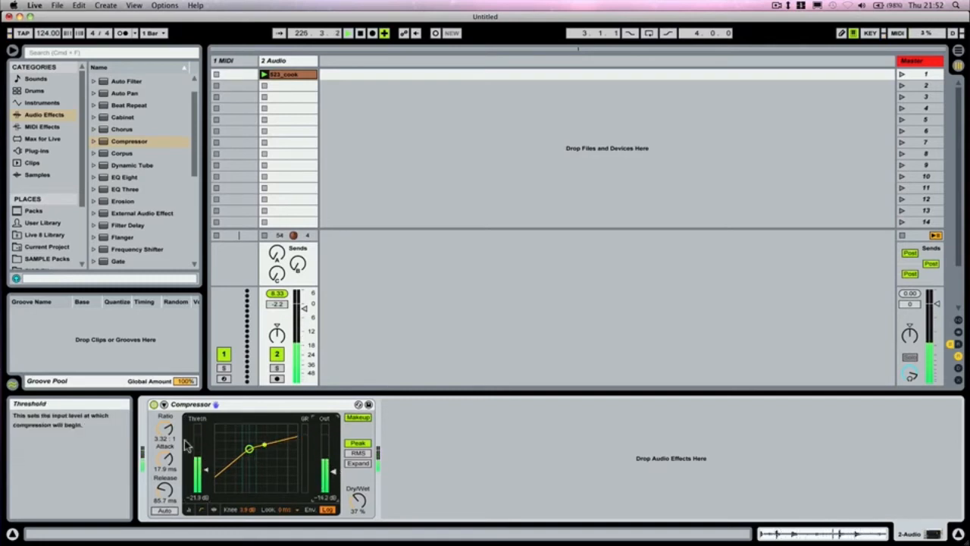
Show the Compressor's gain reduction over time and set attack 0.01 ms, ratio 14.0:1, dry/wet 67 % and release 73.9 ms.
left_click(215, 512)
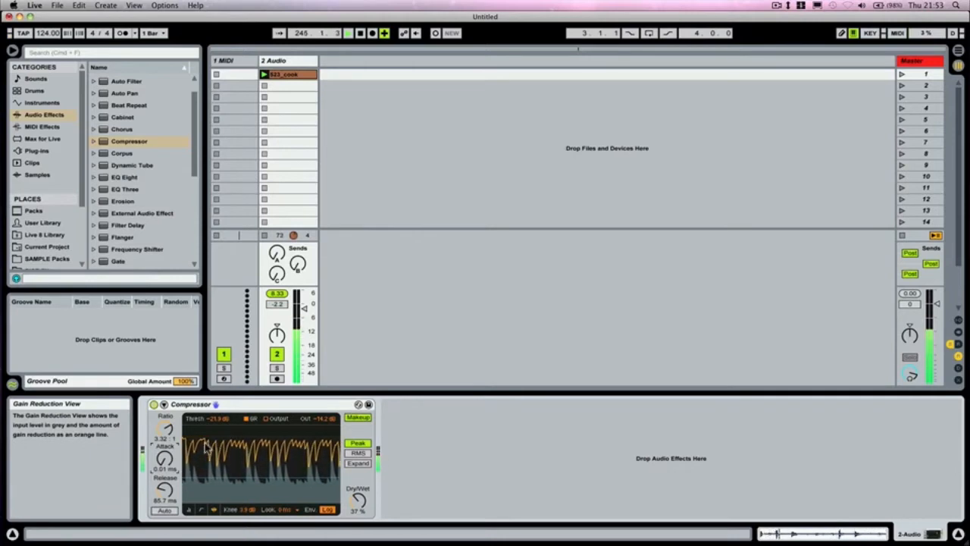
left_click_drag(168, 434, 167, 424)
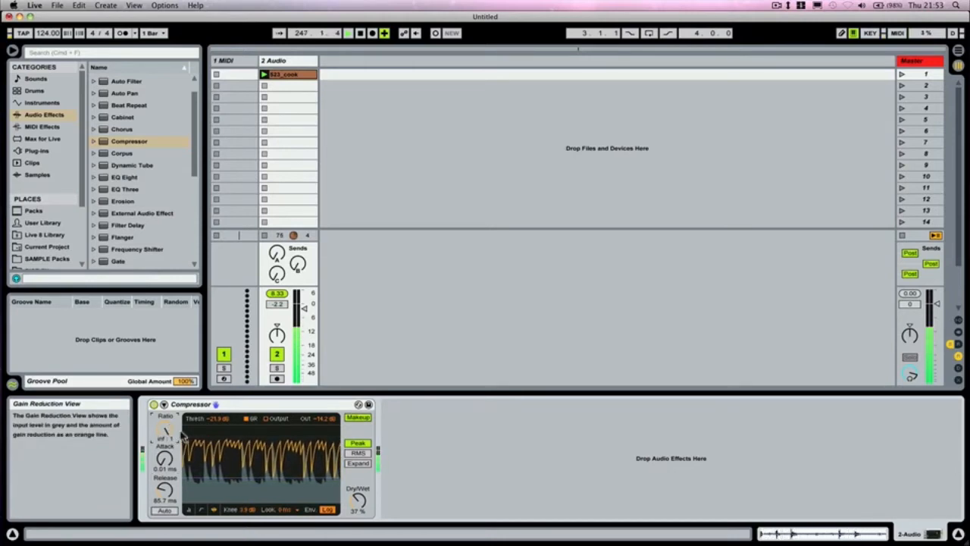
left_click_drag(165, 428, 165, 489)
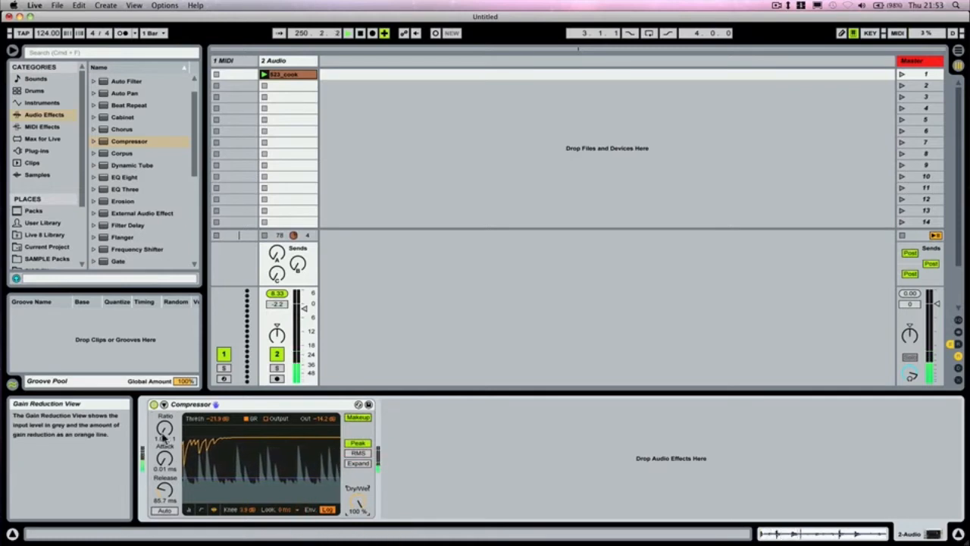
left_click_drag(165, 429, 165, 381)
left_click_drag(356, 503, 355, 528)
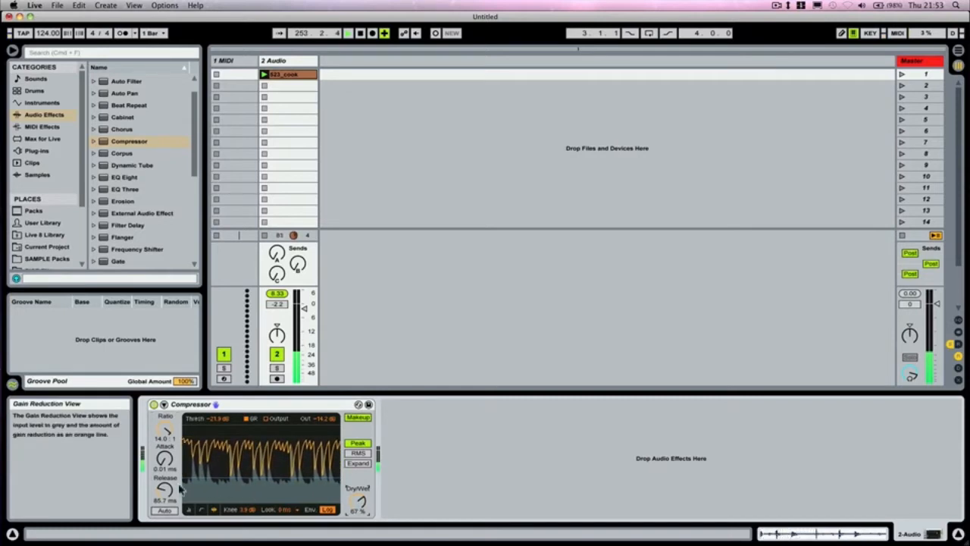
left_click_drag(163, 489, 163, 497)
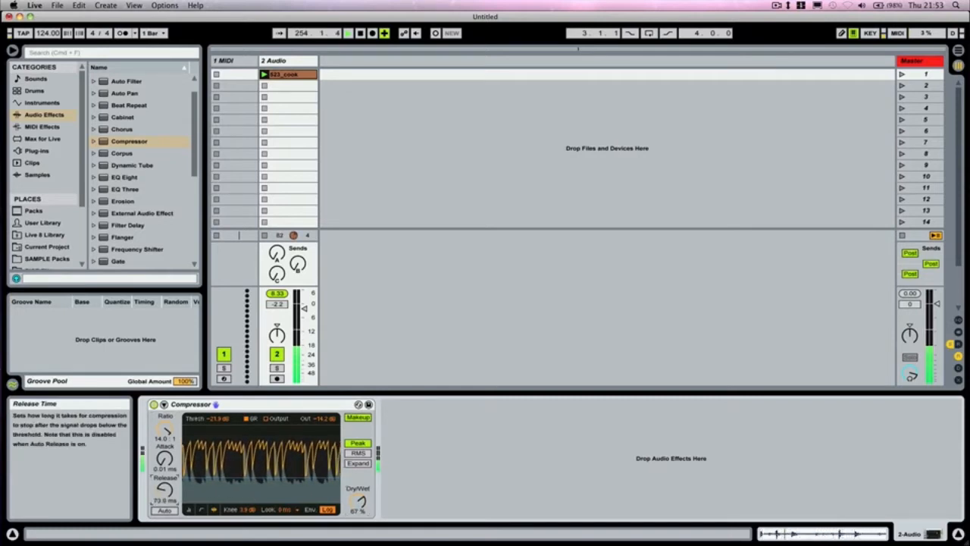
Display the Compressor's output levels and set threshold -12.5 dB, dry/wet 100 %, ratio 9.00:1, attack 14.9 ms and release 98.7 ms.
left_click(266, 419)
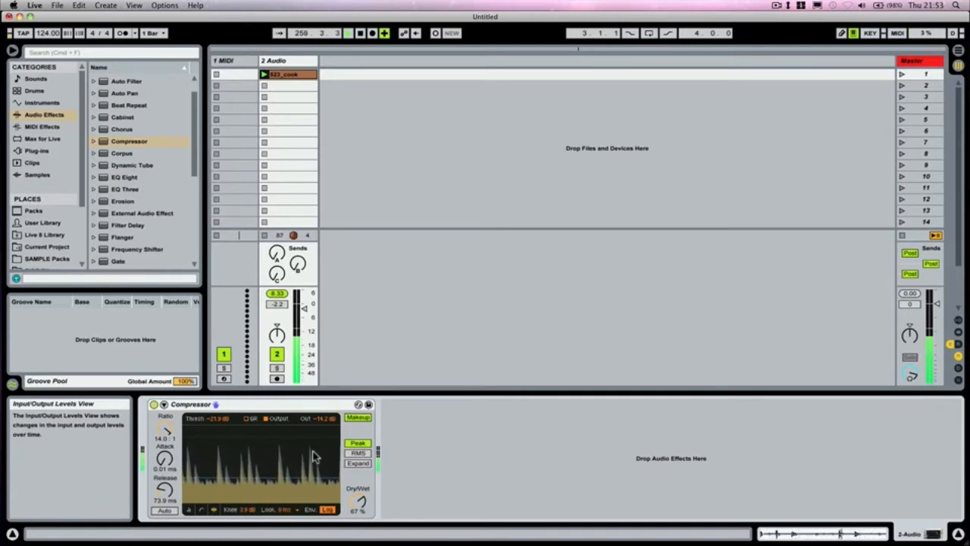
mouse_move(262, 478)
left_mouse_down()
mouse_move(262, 488)
mouse_move(261, 462)
left_mouse_up()
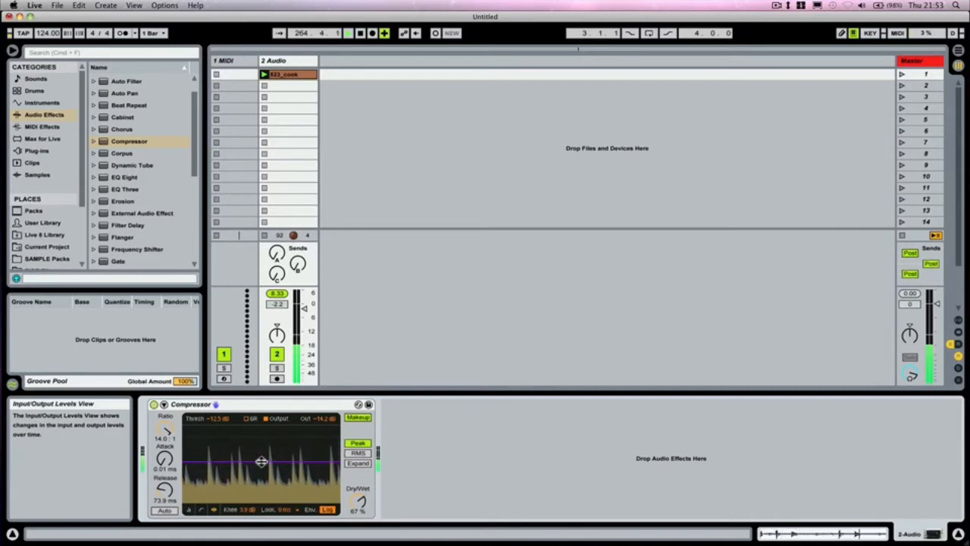
left_click_drag(360, 502, 360, 499)
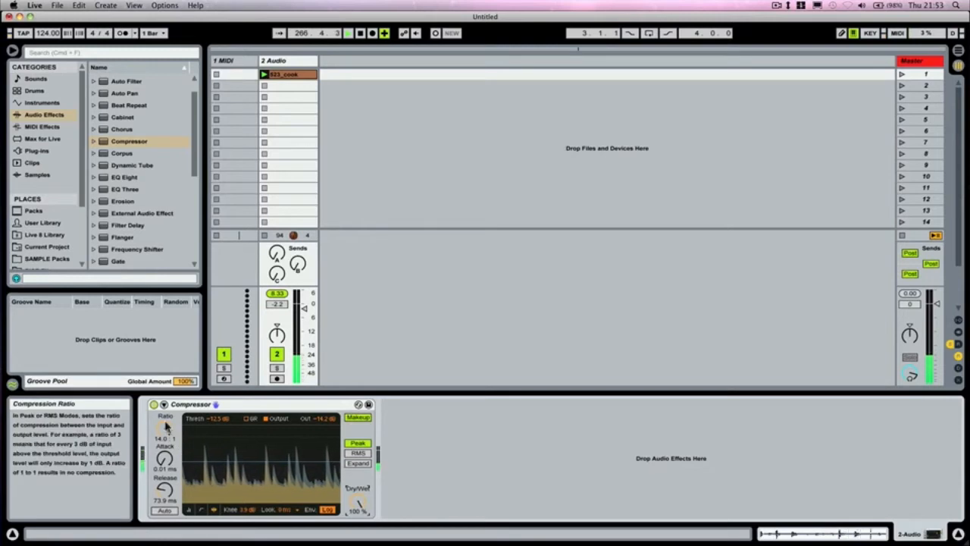
left_click_drag(165, 430, 167, 455)
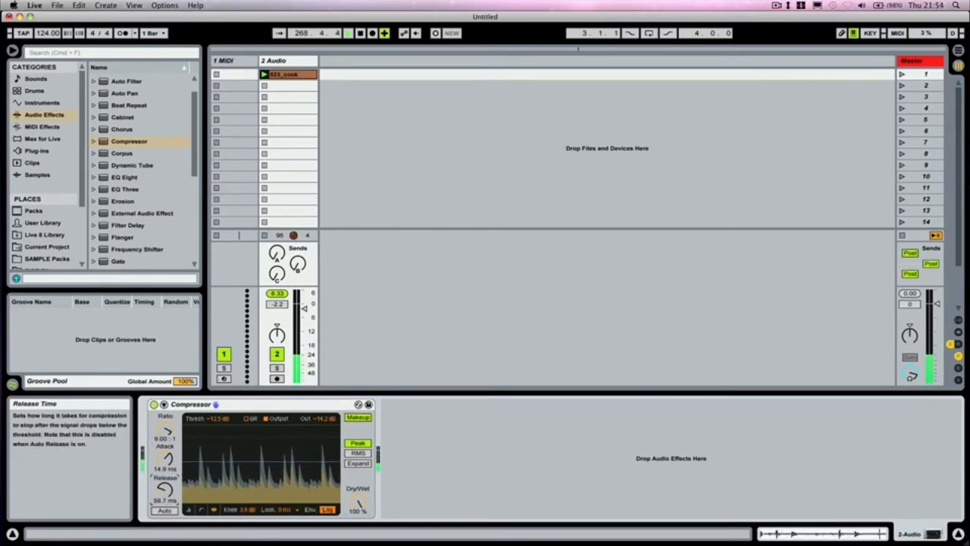
Set the Compressor's attack to 17.9 ms, ratio to inf:1, threshold to -22.3 dB and output to -12.4 dB.
left_click_drag(324, 419, 324, 404)
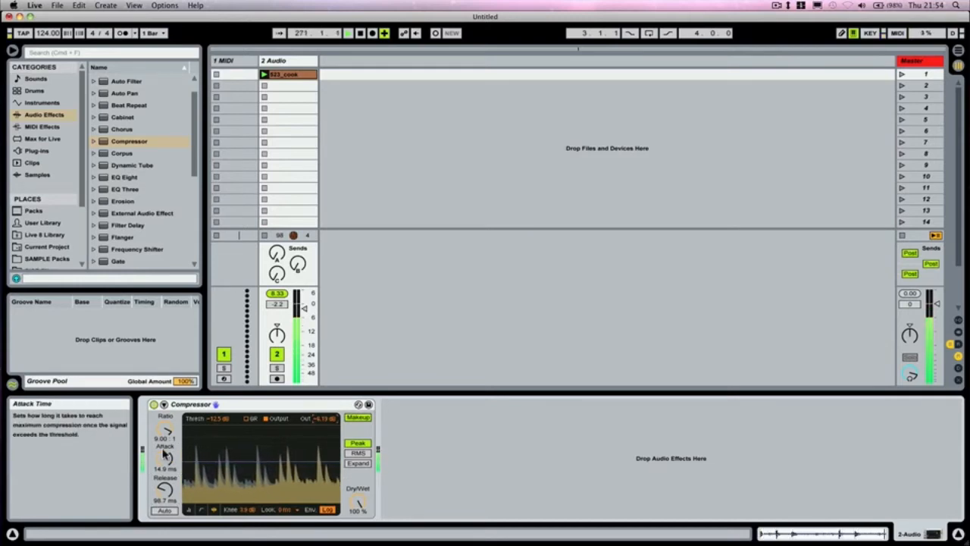
left_click_drag(165, 458, 165, 413)
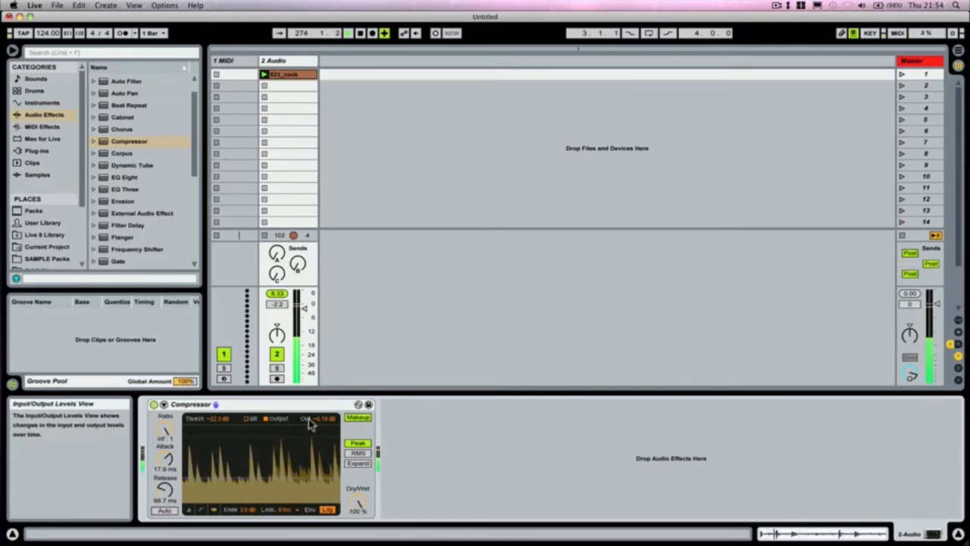
left_click_drag(319, 418, 319, 441)
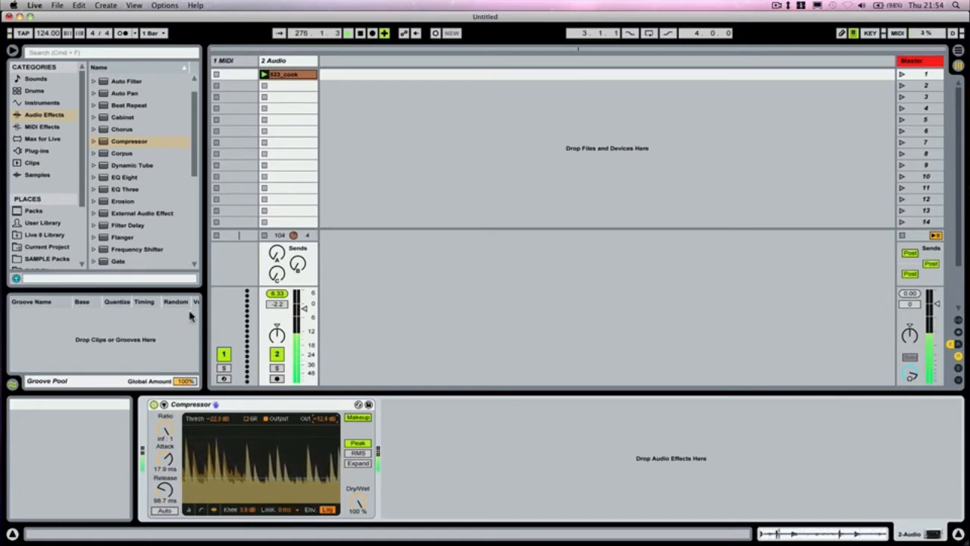
Add 565_cook.wav from the Samples folder as a clip on a new audio track beside 2 Audio.
left_click_drag(194, 139, 193, 152)
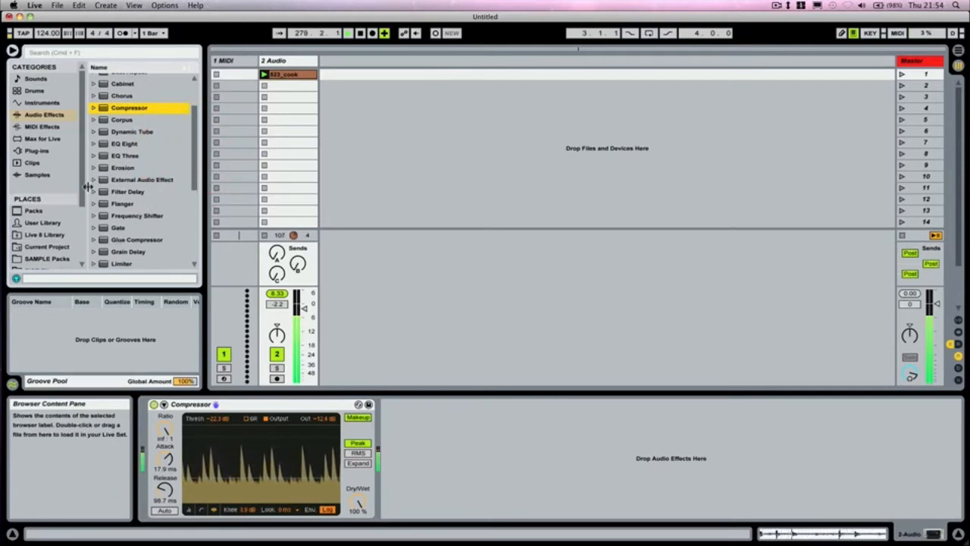
left_click(82, 141)
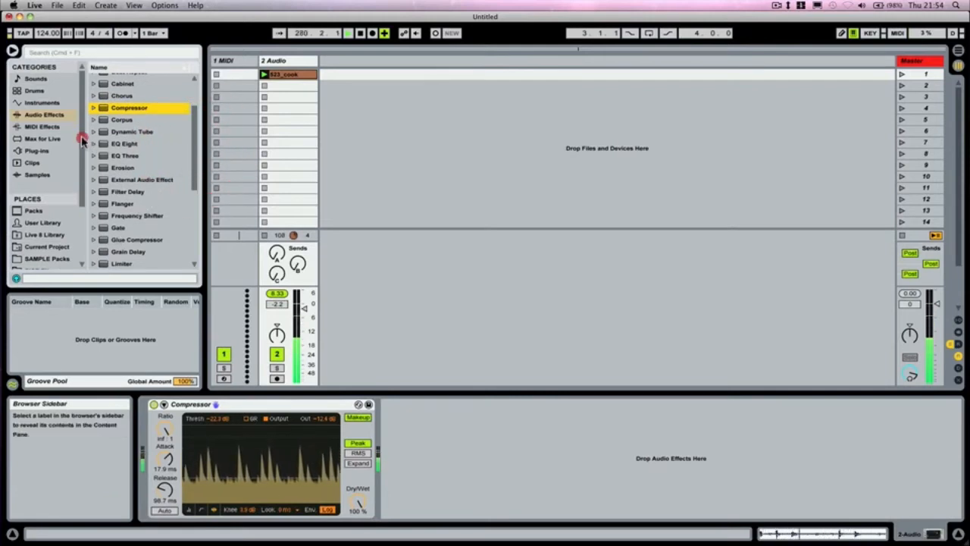
left_click_drag(81, 141, 81, 202)
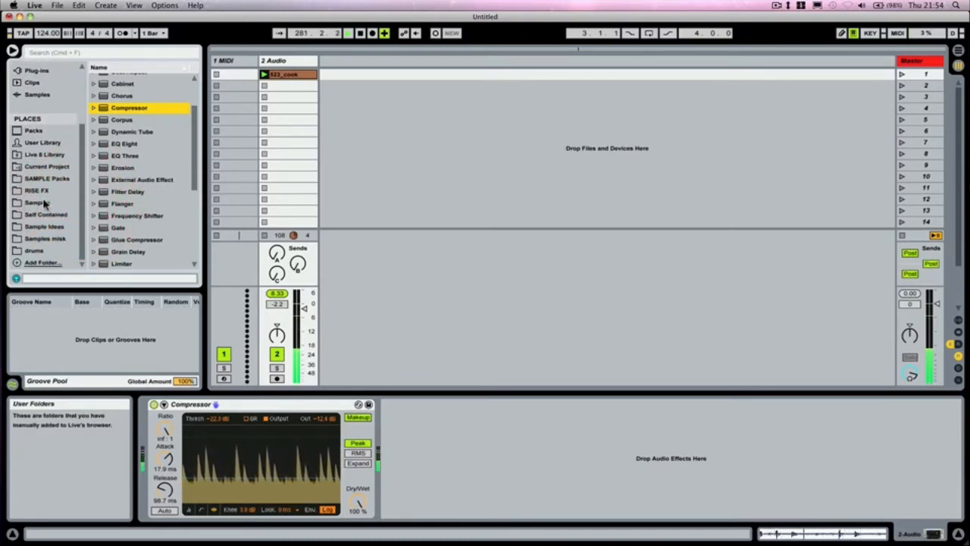
left_click(44, 204)
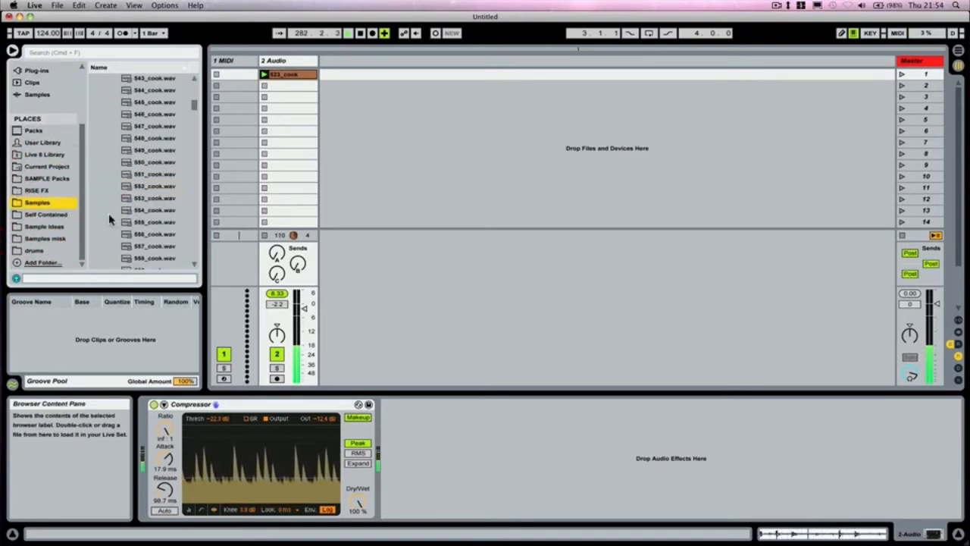
scroll(130, 214, "down", 5)
left_click(144, 185)
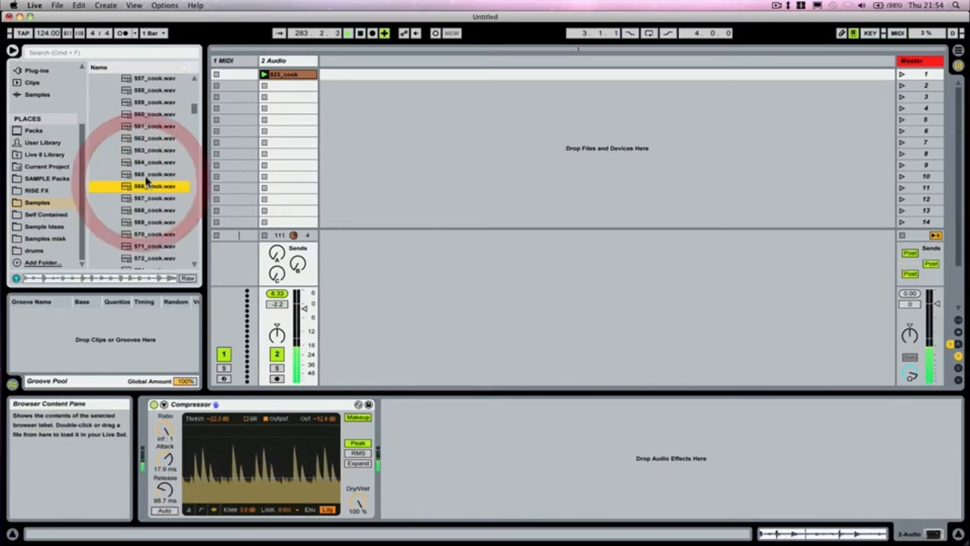
left_click_drag(146, 175, 337, 72)
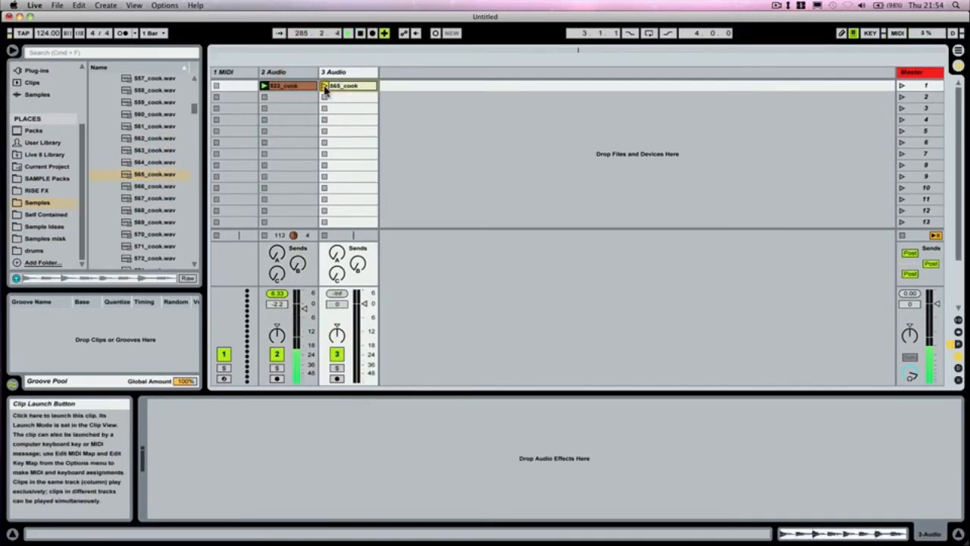
Launch the 565_cook clip and set the 3 Audio track's volume to -4.3 dB.
left_click(324, 86)
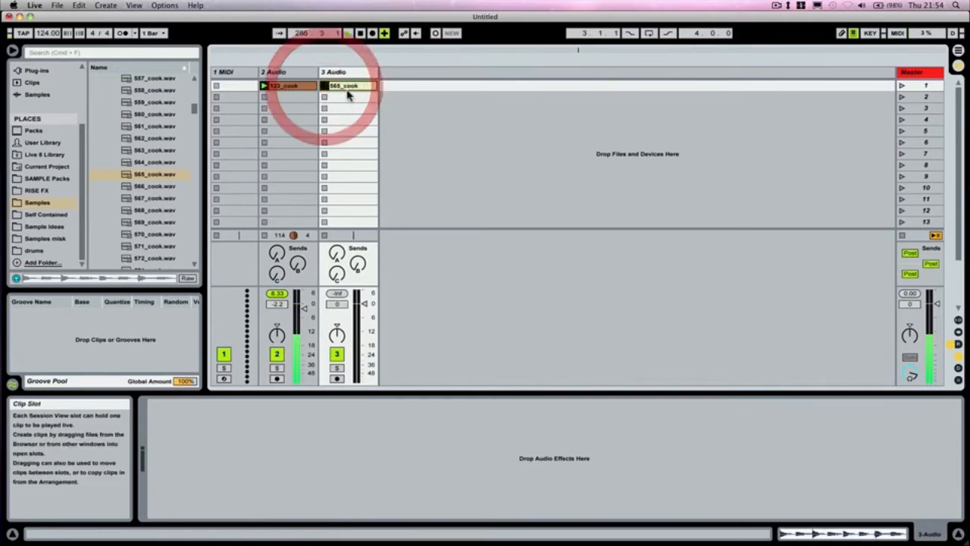
left_click(348, 86)
left_click_drag(365, 304, 365, 314)
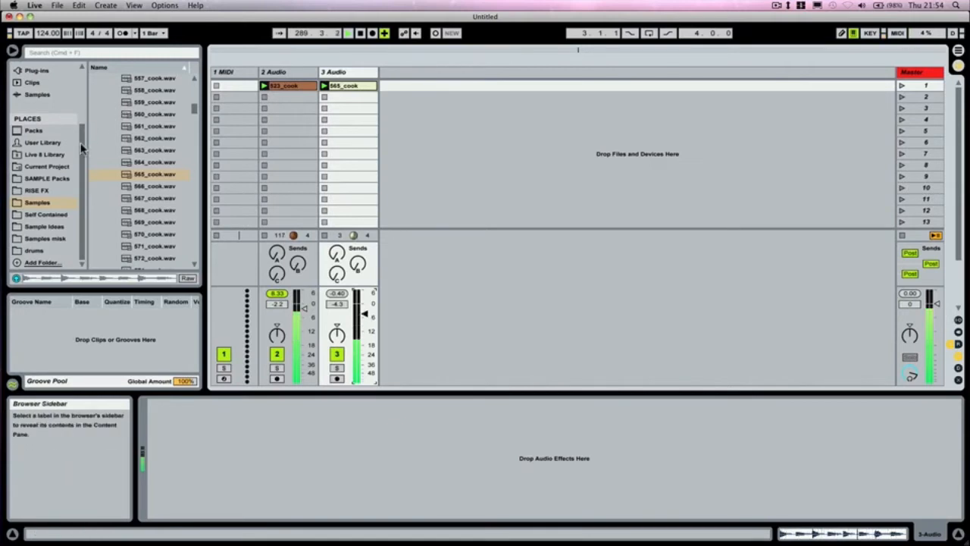
Load the Electrified Kit 12 drum kit onto a new track beside 3 Audio.
left_click_drag(82, 149, 79, 69)
left_click(34, 90)
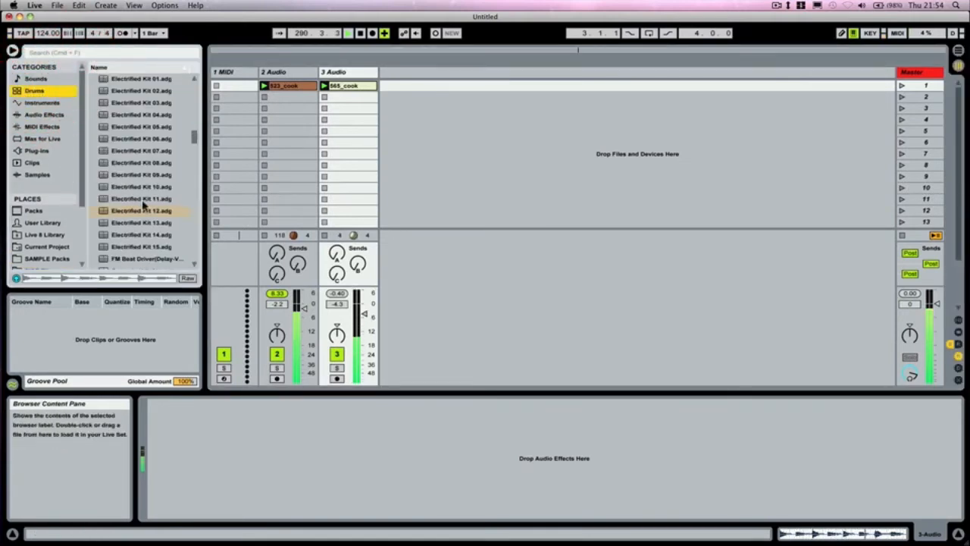
left_click_drag(143, 210, 386, 137)
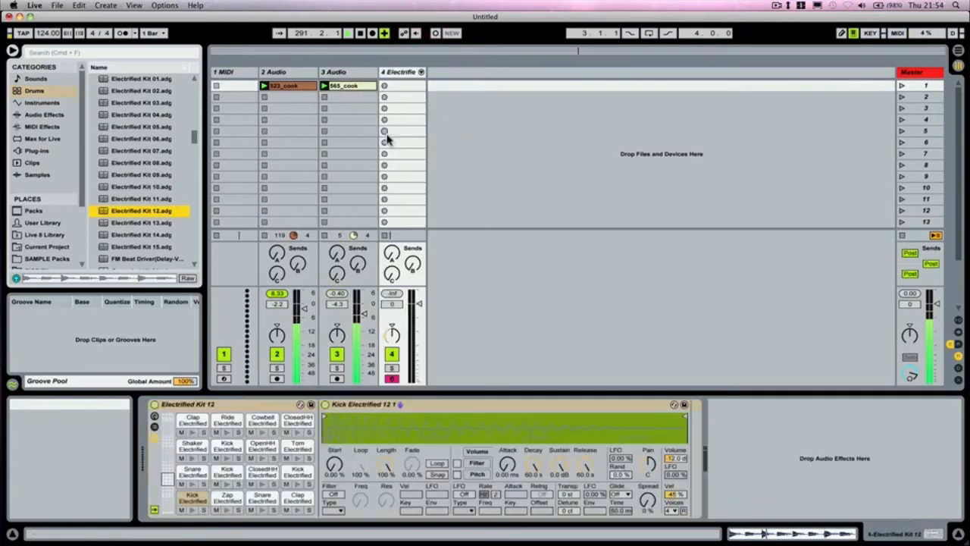
Create a one-bar MIDI clip on the Electrified Kit 12 track with one-beat Kick Electrified 12 1 notes on all four beats.
double_click(402, 86)
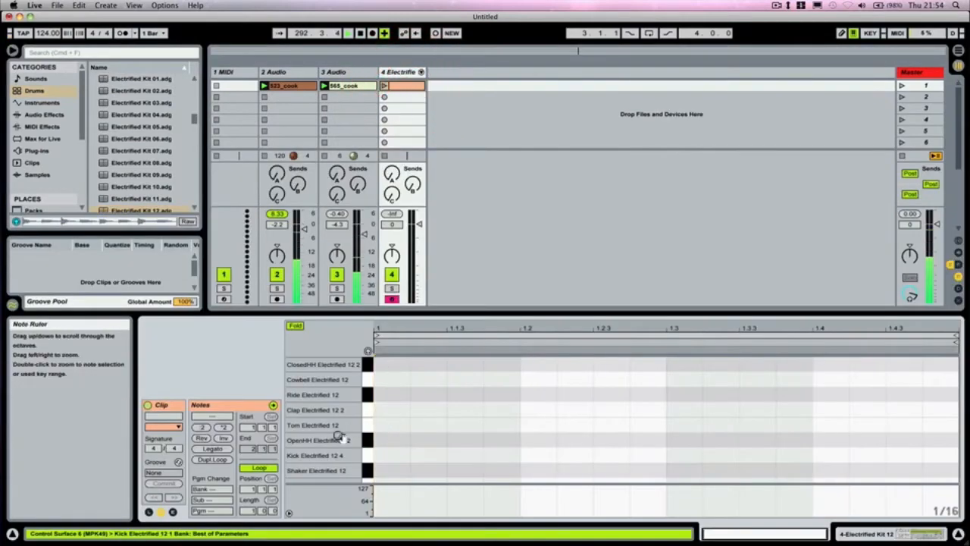
left_click_drag(383, 479, 511, 478)
key("super+d")
key("super+d")
key("super+d")
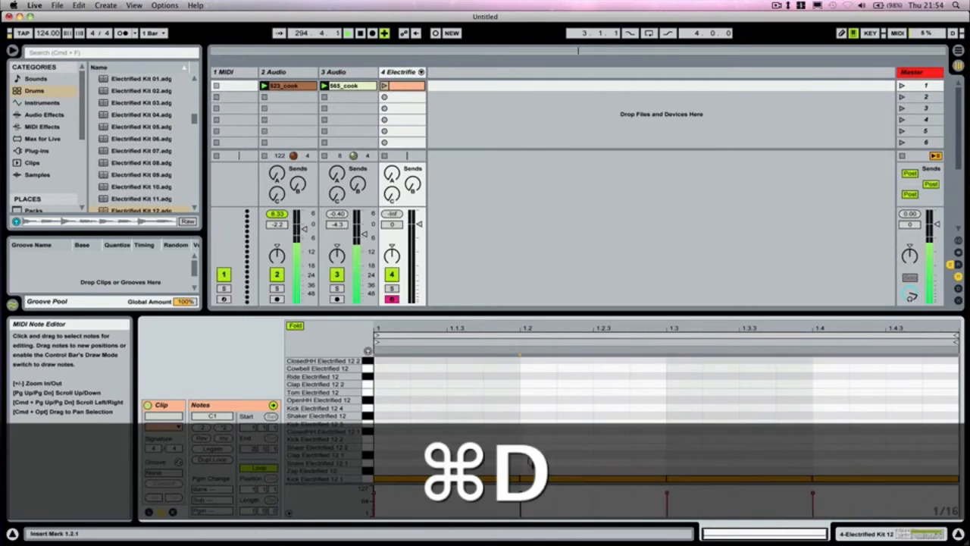
Add sixteenth-length Snare Electrified 12 1 notes on beats 1.2 and 1.4, and launch the drum kit clip.
left_click(530, 462)
left_click(822, 462)
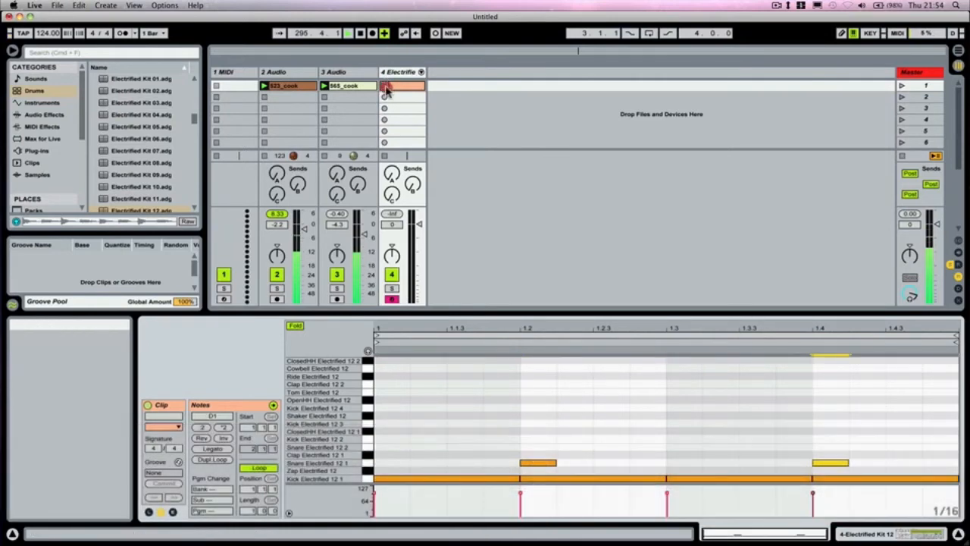
left_click(387, 89)
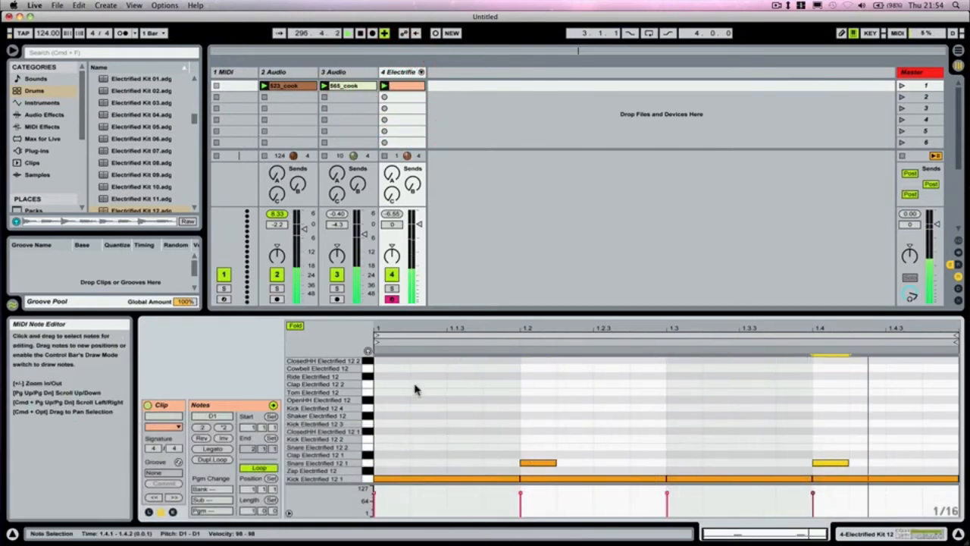
Add eighth-length OpenHH Electrified 12 notes on the offbeats 1.1.3, 1.2.3, 1.3.3 and 1.4.3 of the drum clip.
mouse_move(453, 400)
left_mouse_down()
mouse_move(518, 399)
mouse_move(409, 418)
mouse_move(372, 411)
left_mouse_up()
key("super+d")
key("super+d")
key("super+d")
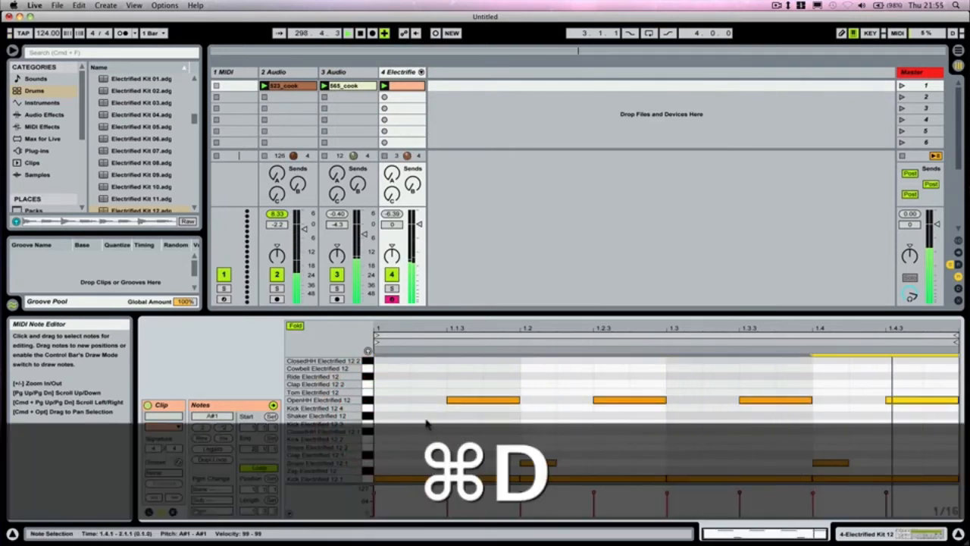
Add ClosedHH Electrified 12 1 sixteenths at 1.1.1, 1.1.2, 1.2.2, 1.4.2 and 1.4.4, and set the drum kit track's volume to -0.5 dB.
left_click(578, 405)
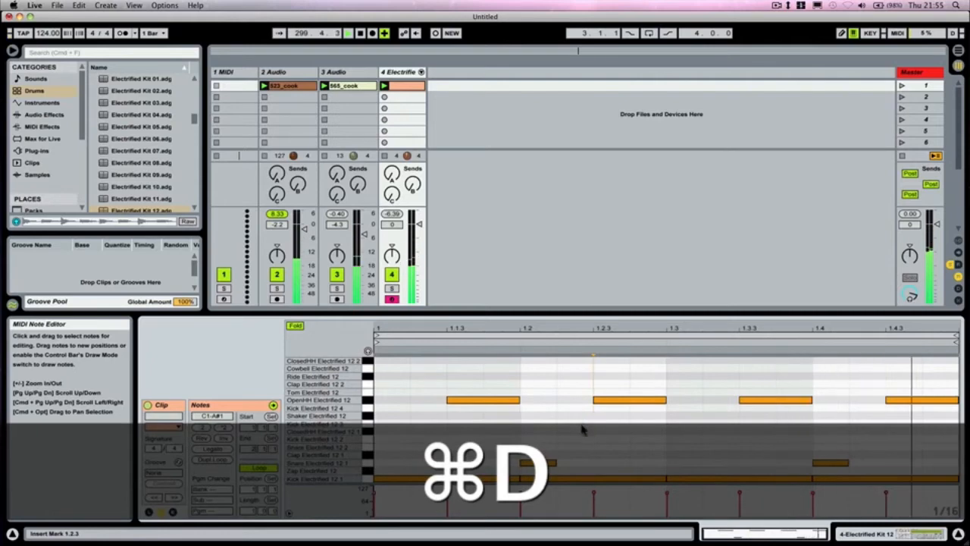
double_click(578, 431)
double_click(867, 431)
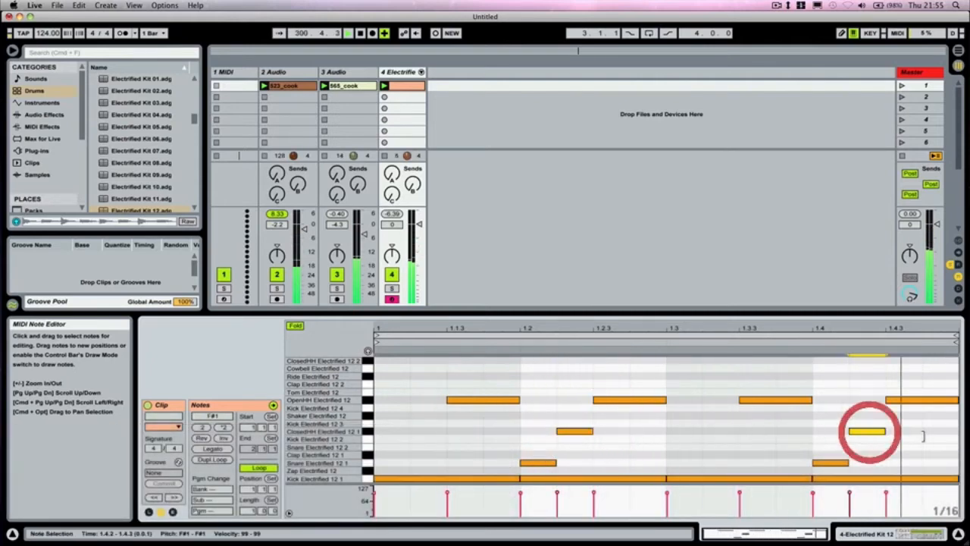
double_click(926, 431)
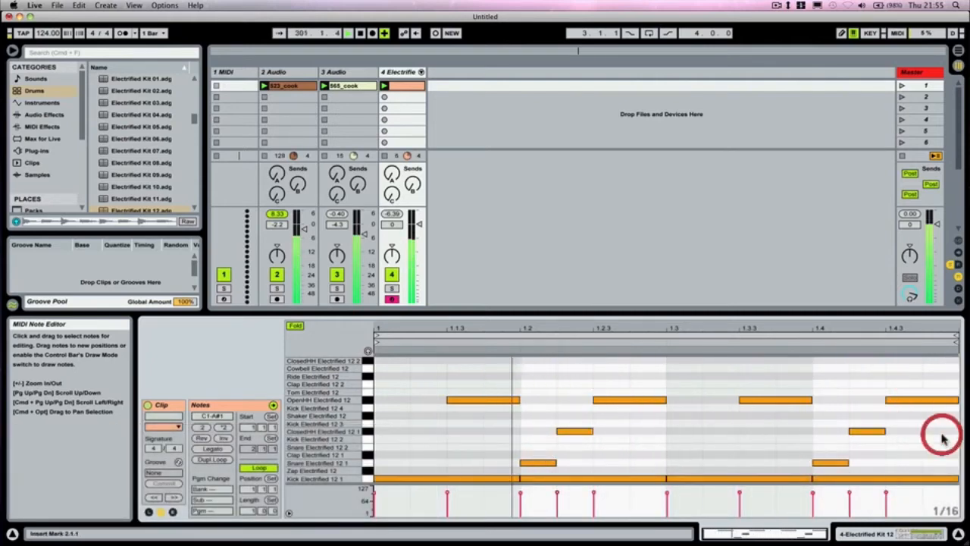
double_click(422, 431)
double_click(396, 430)
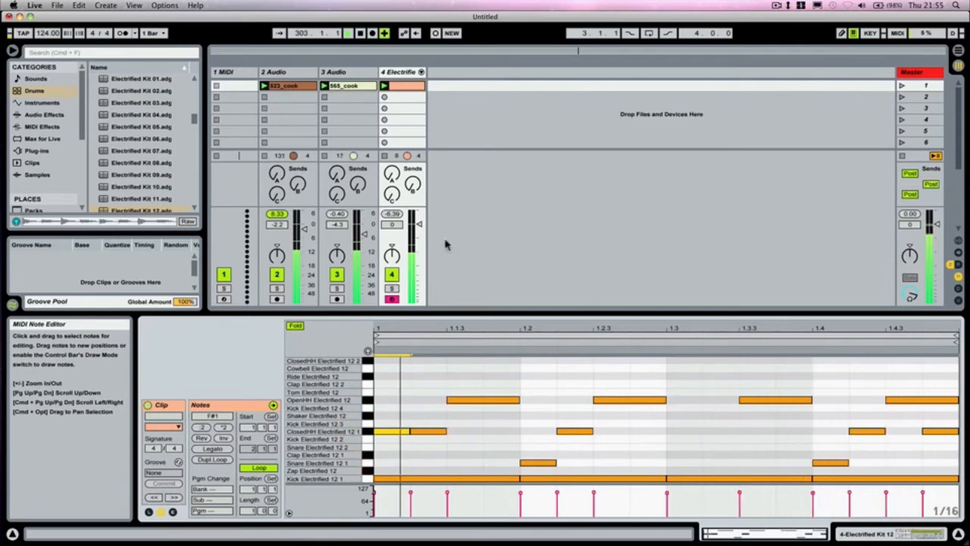
left_click_drag(420, 225, 420, 226)
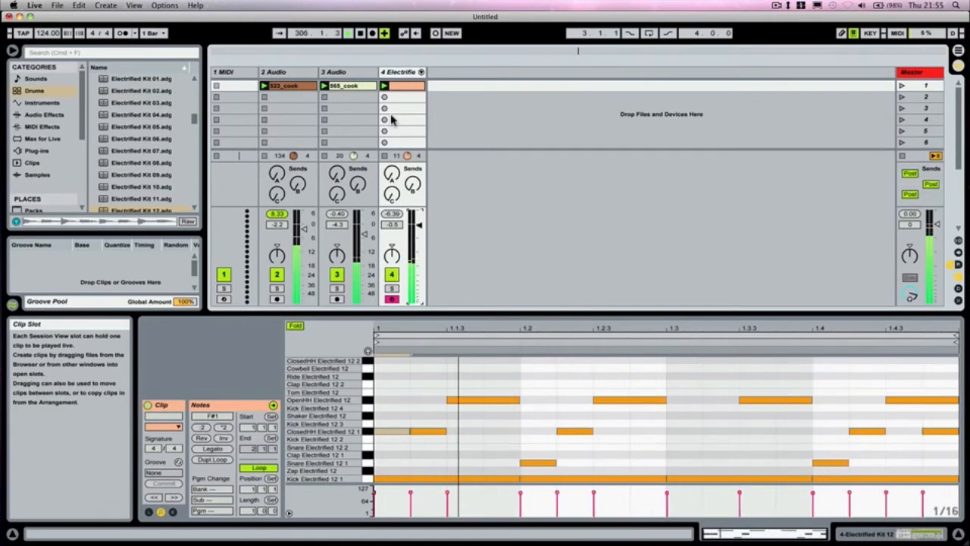
Group the two audio loop tracks and the Electrified Kit 12 track into one group track.
left_click(402, 74)
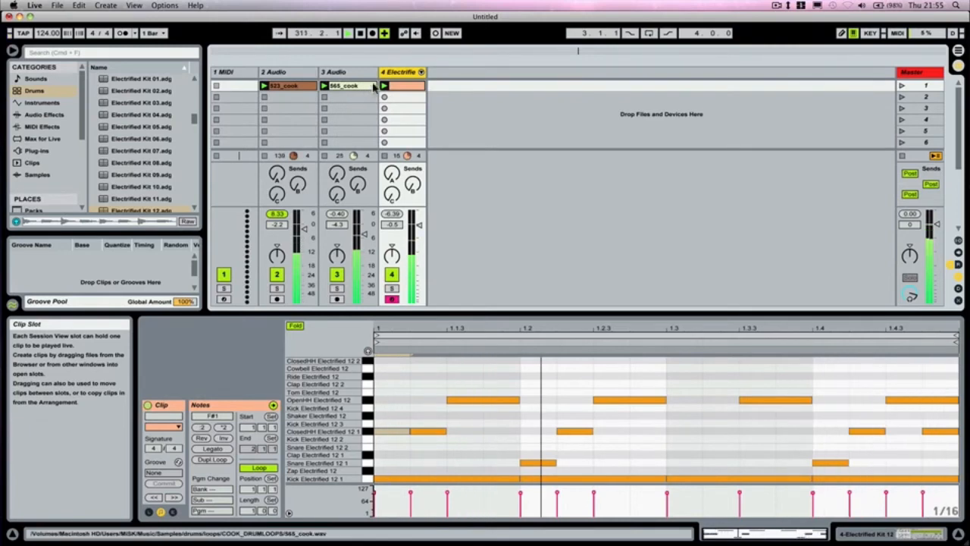
left_click(300, 74, "shift")
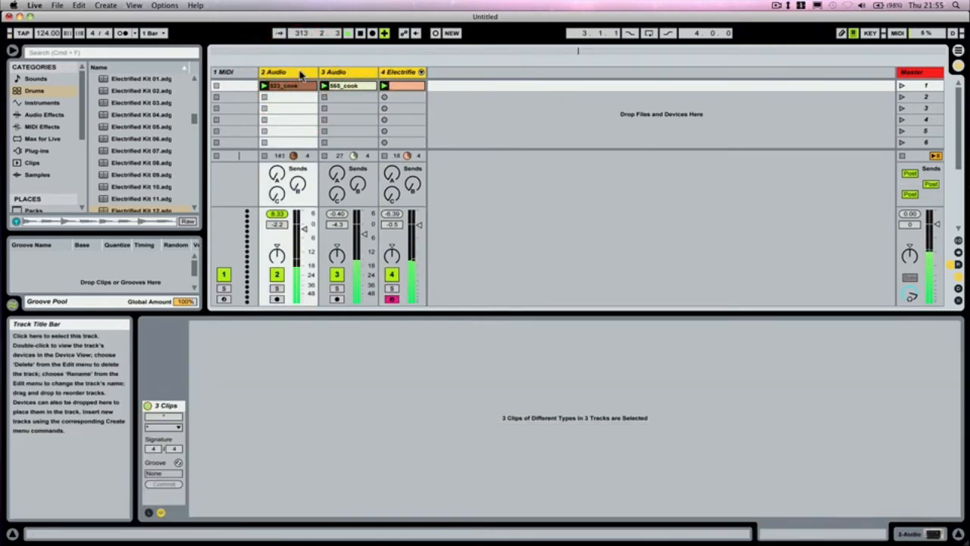
key("super+g")
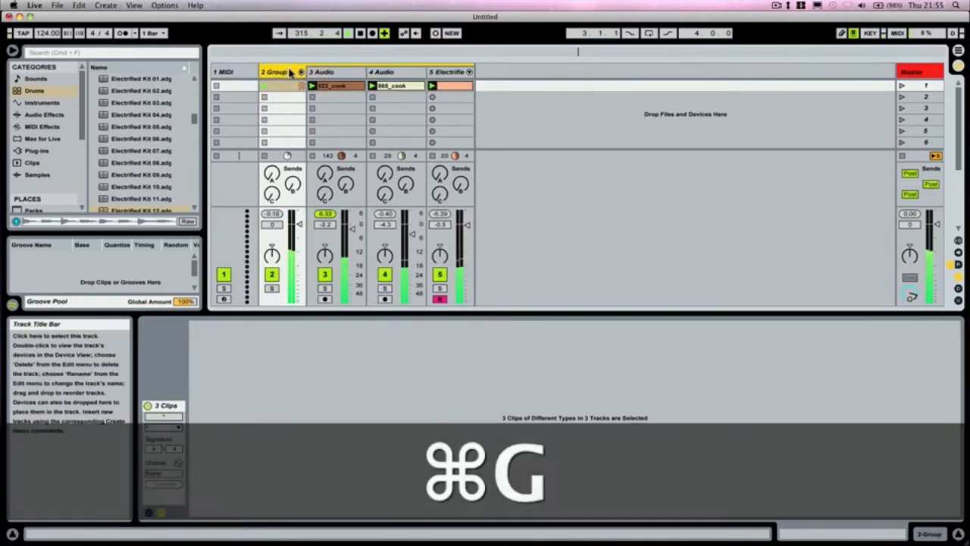
Rename the new group track as Drm Bus.
left_click(277, 74)
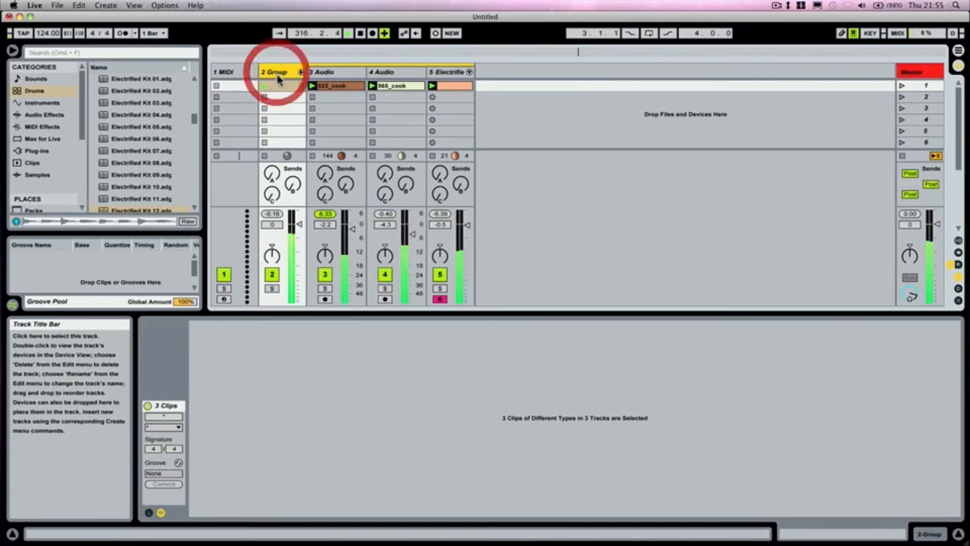
key("super+r")
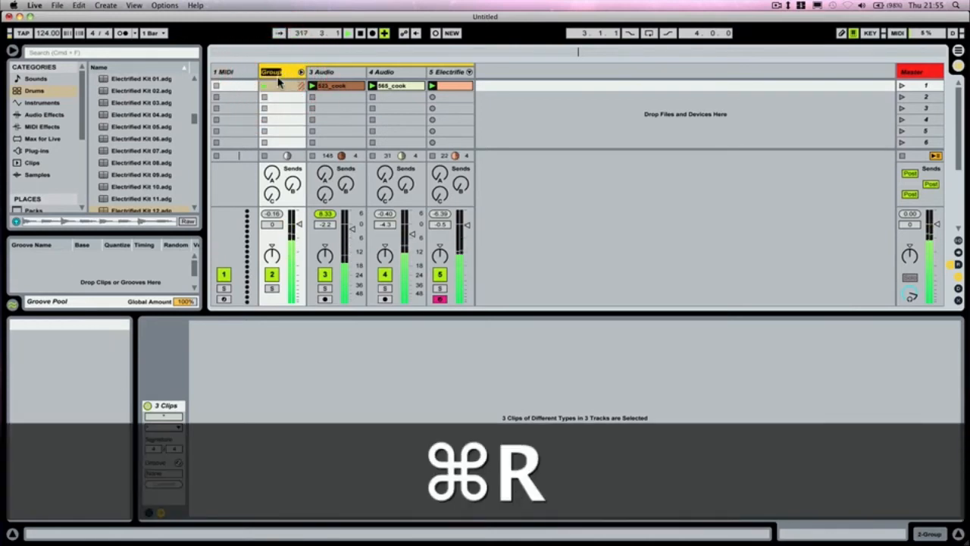
type("Drm Bus")
key("Return")
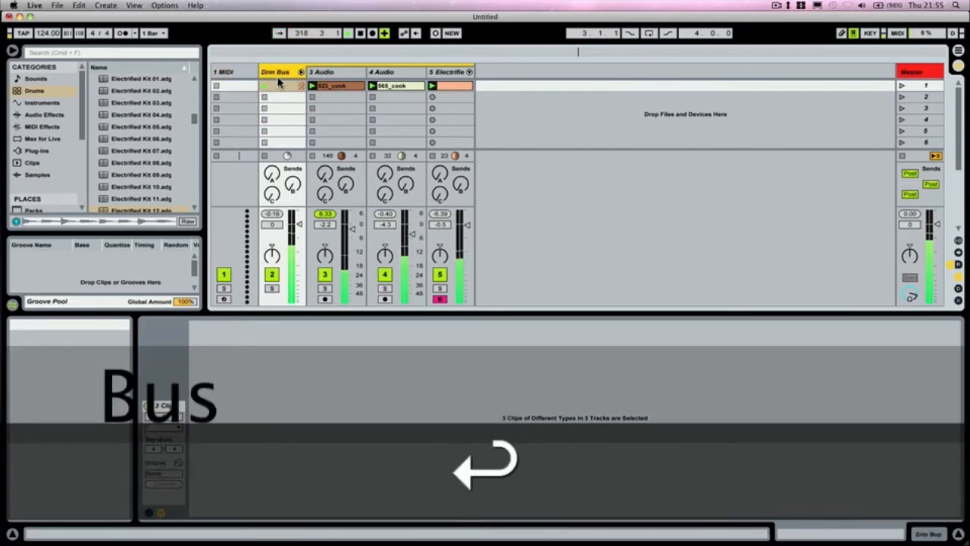
Add the Glue Compressor audio effect to the Drm Bus group track.
left_click(44, 114)
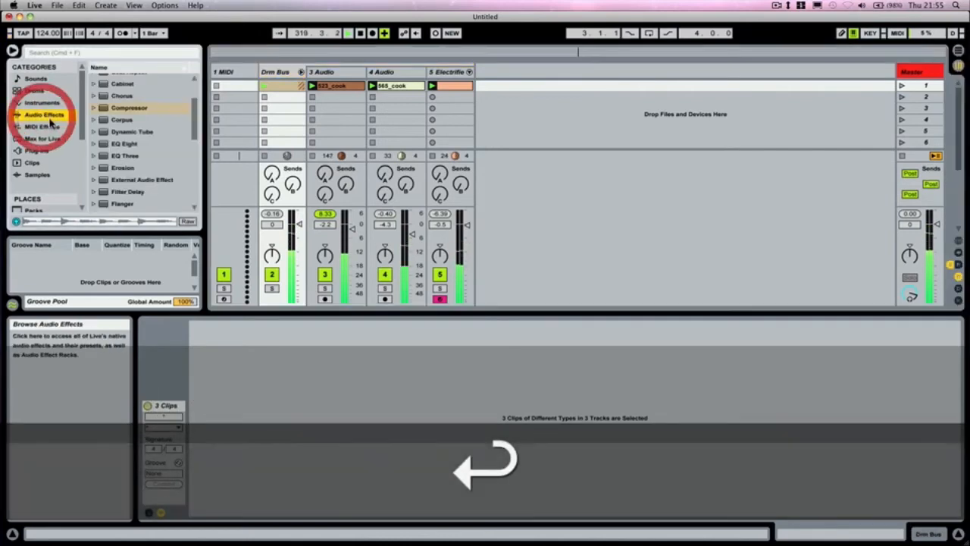
scroll(121, 132, "down", 5)
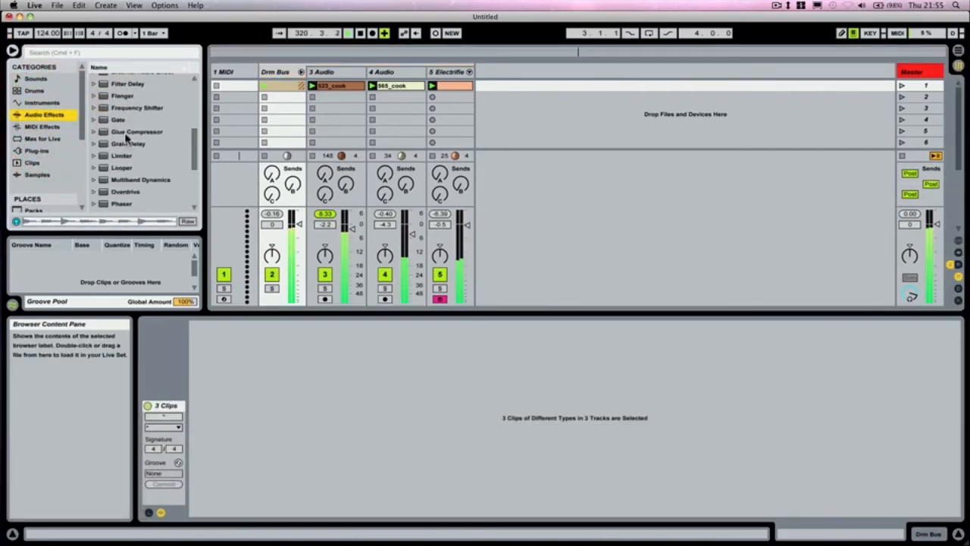
left_click_drag(125, 131, 282, 125)
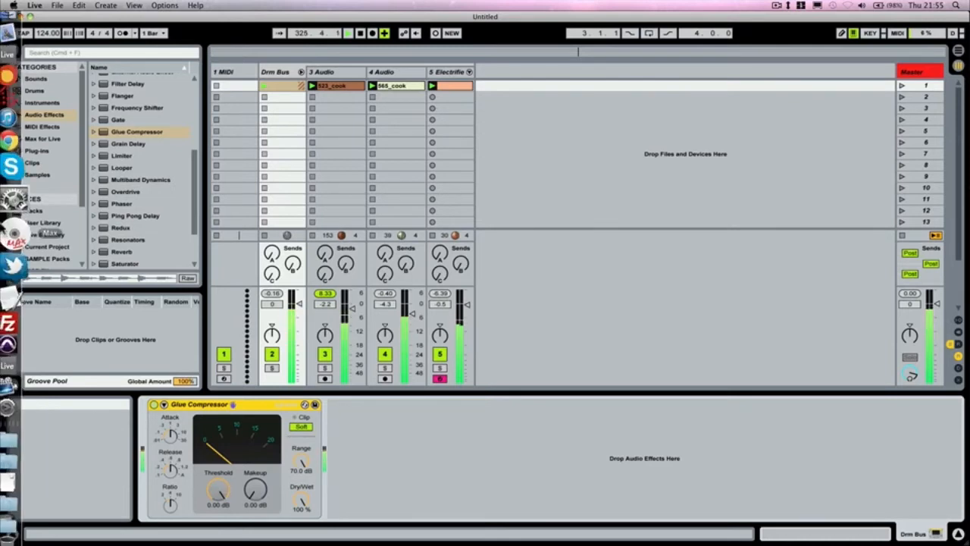
Set the Glue Compressor's threshold to -14.0 dB and makeup to 2.54 dB, and briefly bypass the device to compare the sound.
left_click_drag(217, 493, 217, 507)
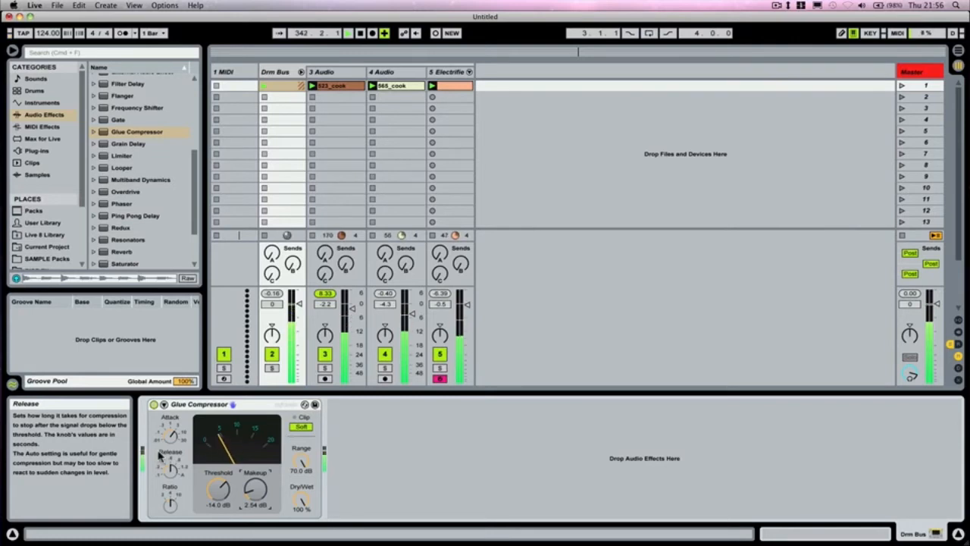
left_click(154, 404)
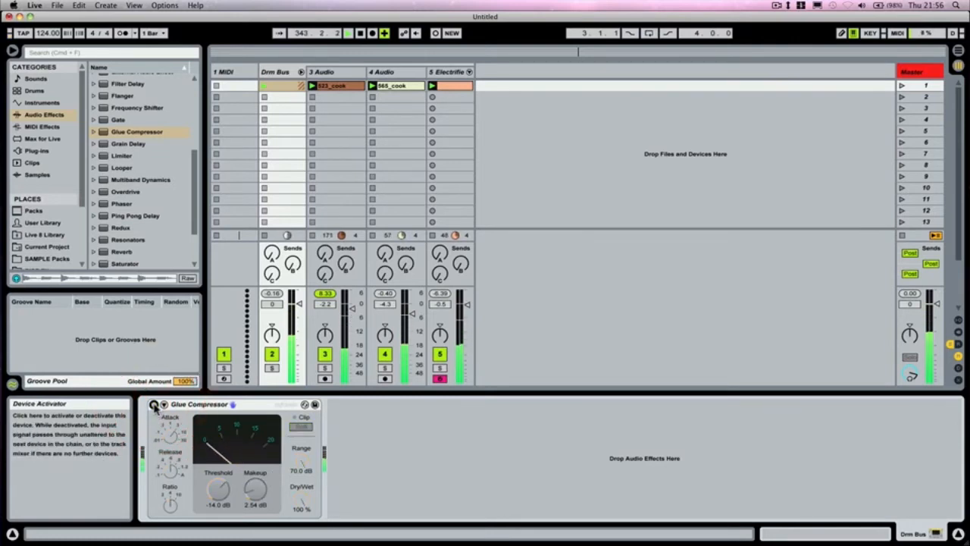
left_click(154, 405)
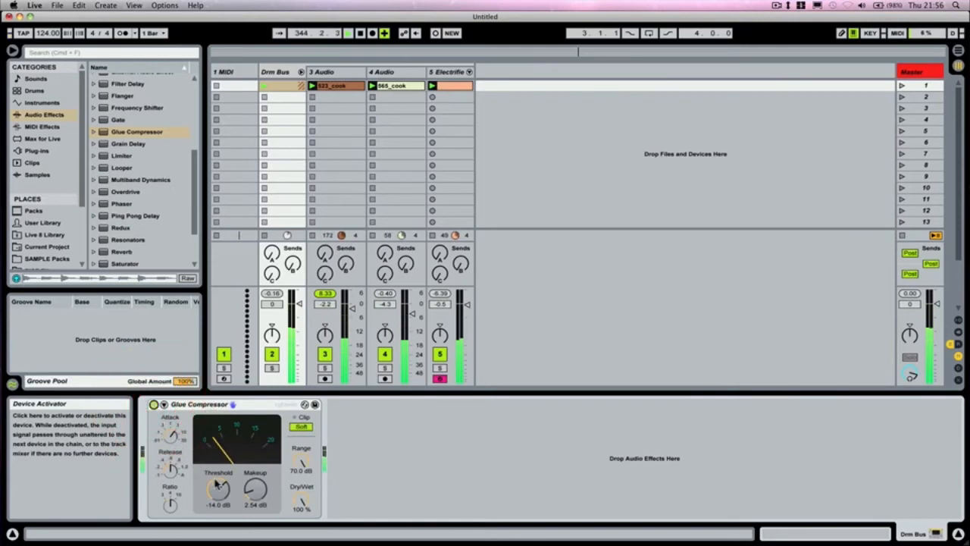
Try 3.17 dB of makeup gain against the bypassed signal, and settle the Glue Compressor's makeup at 3.02 dB.
left_click(255, 491)
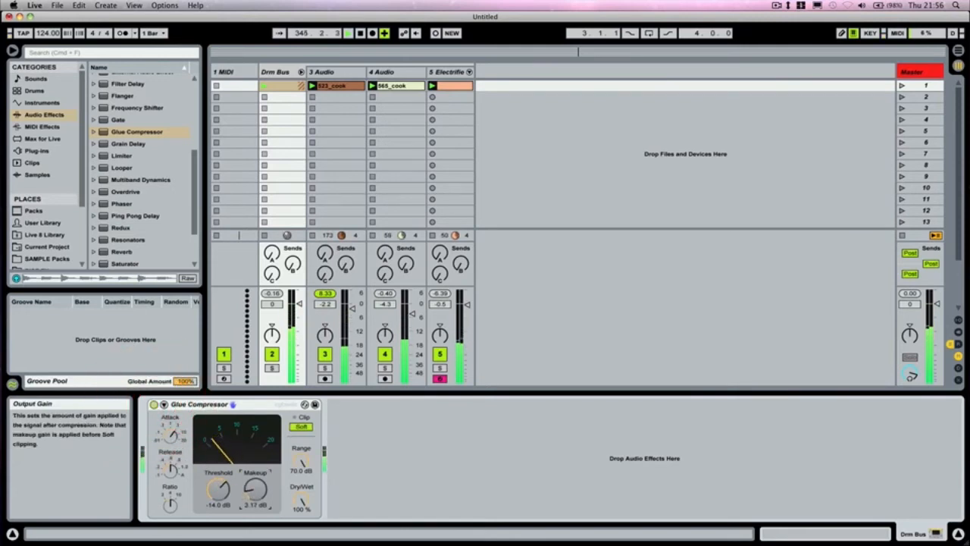
left_click(154, 406)
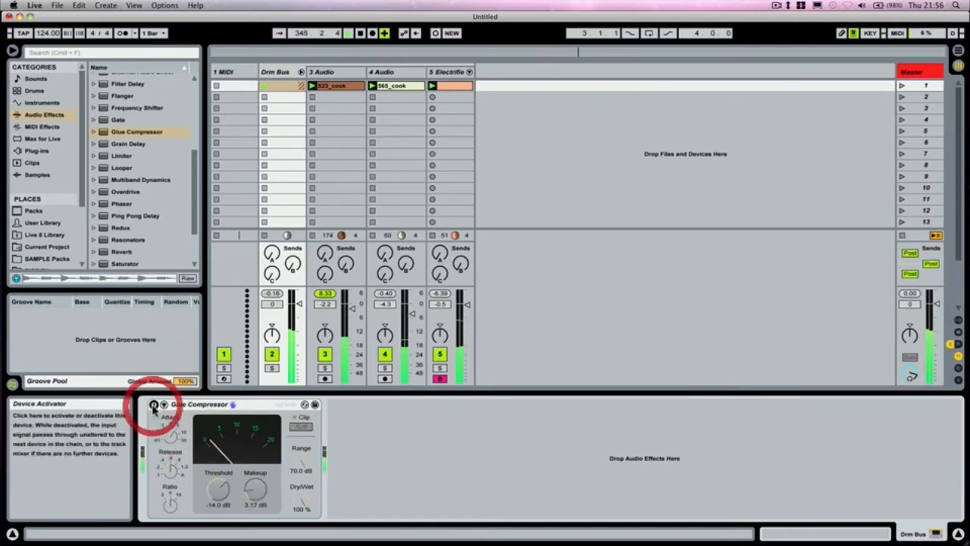
left_click(154, 406)
left_click_drag(253, 490, 253, 496)
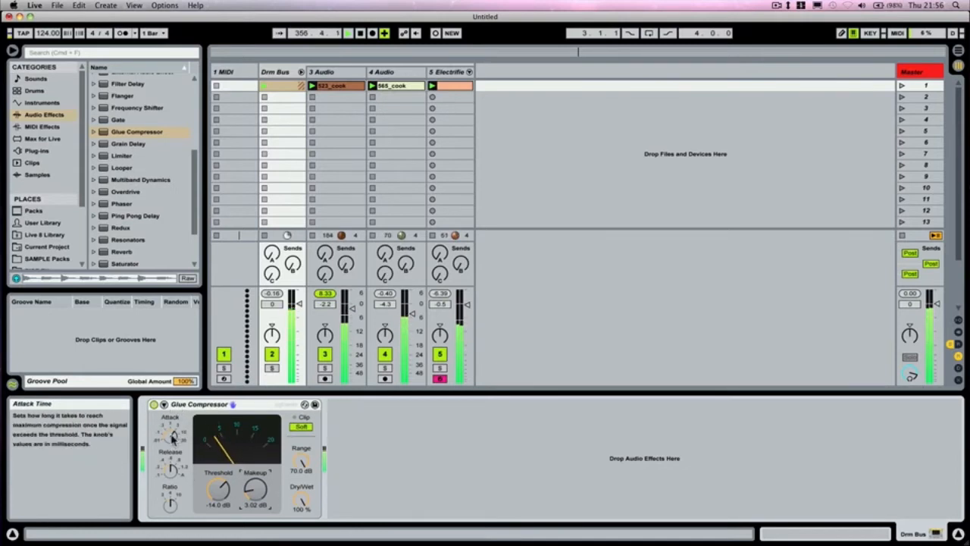
Try a higher ratio on the Glue Compressor before restoring the original one, and set its Dry/Wet mix to 94 %.
left_click_drag(172, 506, 174, 499)
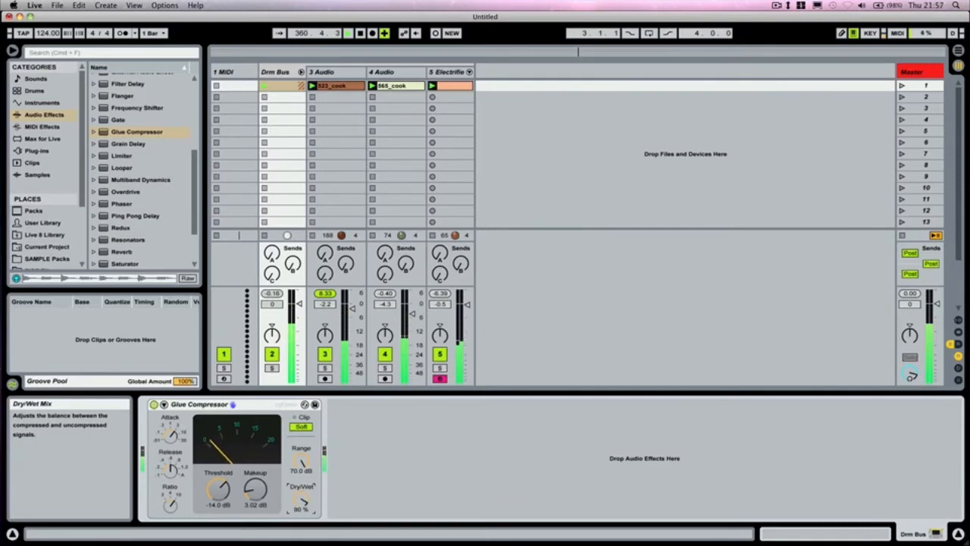
left_click(171, 503)
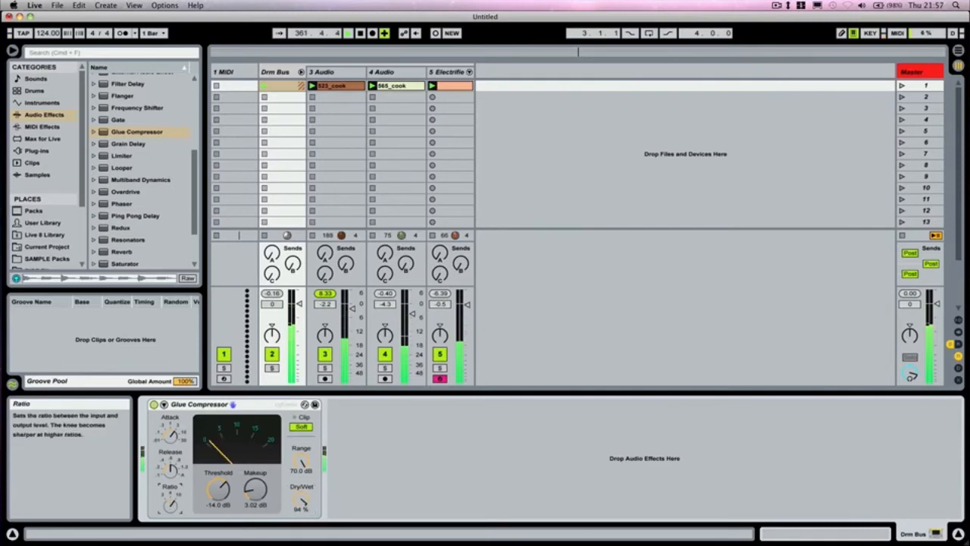
left_click(301, 500)
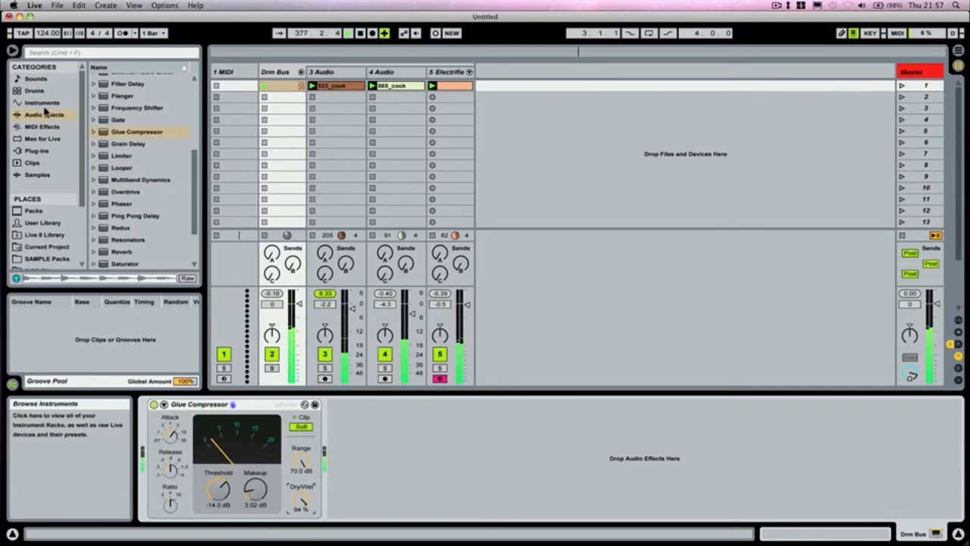
Add a Gate after the Glue Compressor on Drm Bus and set its threshold to -10.1 dB.
left_click_drag(193, 173, 194, 134)
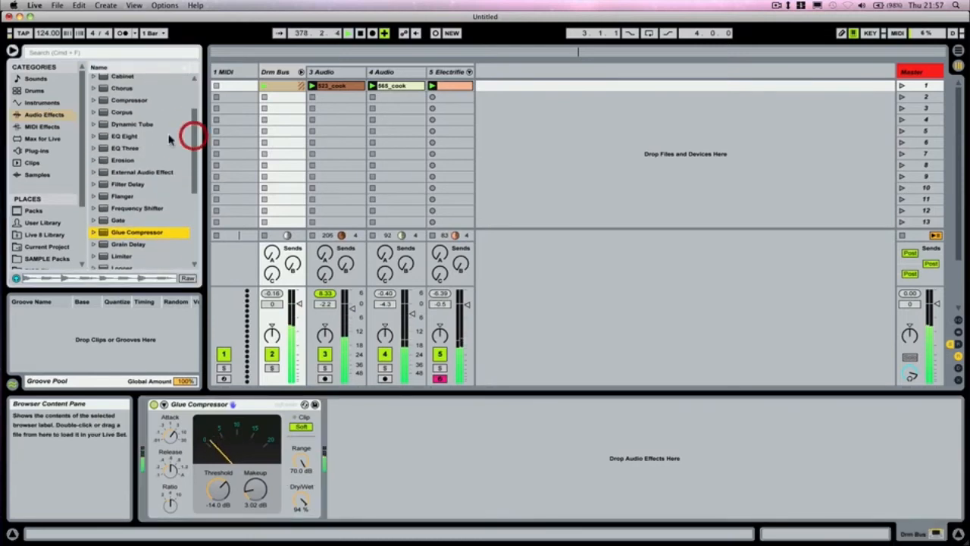
double_click(123, 219)
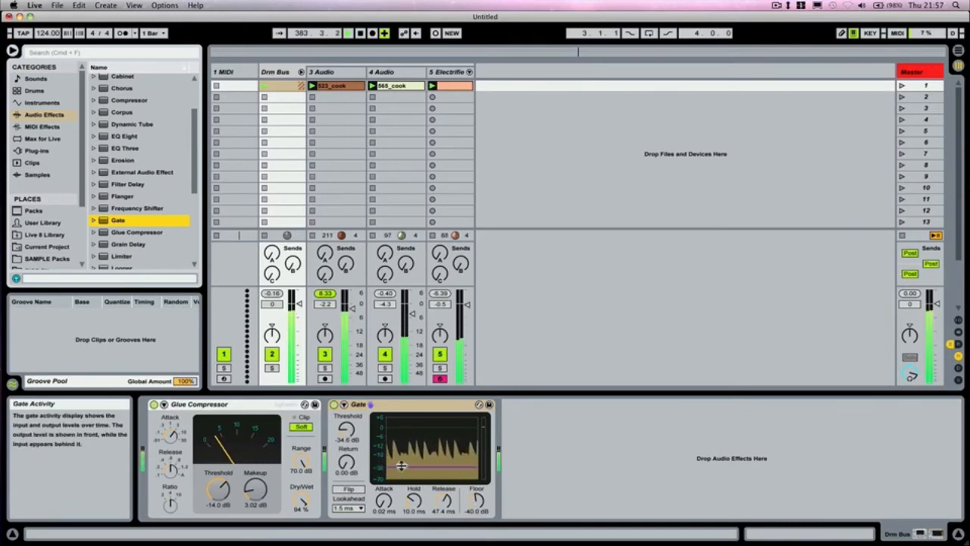
left_click(409, 404)
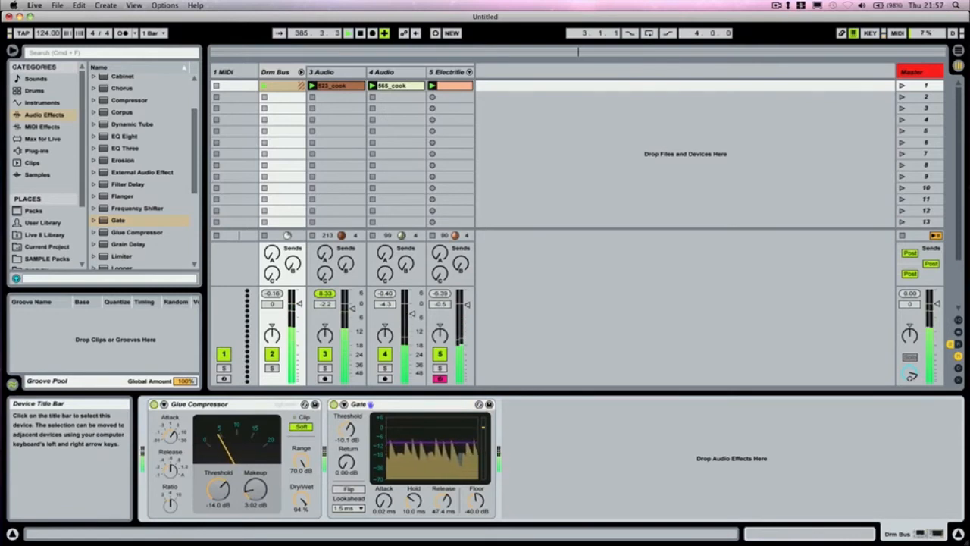
Set the Gate's release to 22.1 ms and try several threshold levels, ending at -15.4 dB.
mouse_move(445, 502)
left_mouse_down()
mouse_move(445, 520)
mouse_move(445, 497)
left_mouse_up()
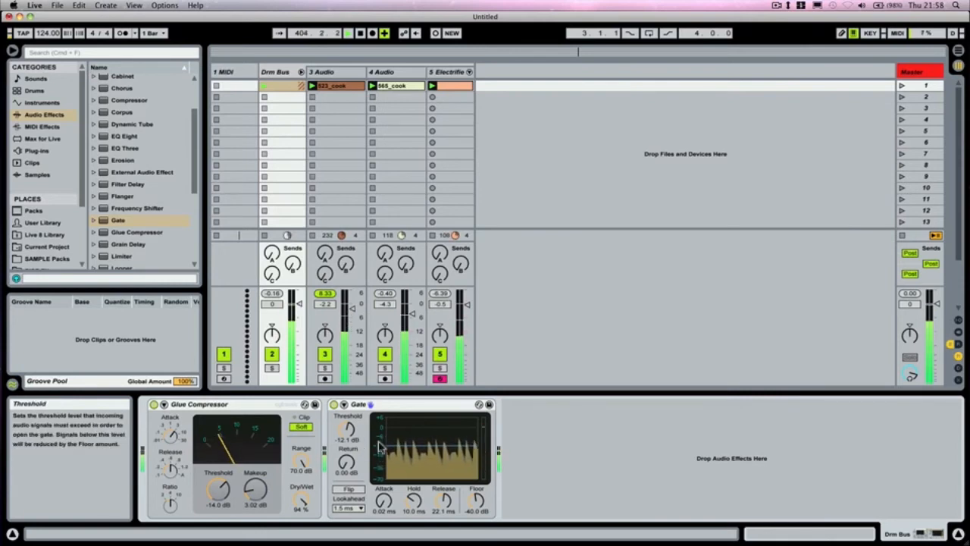
left_click_drag(444, 447, 435, 464)
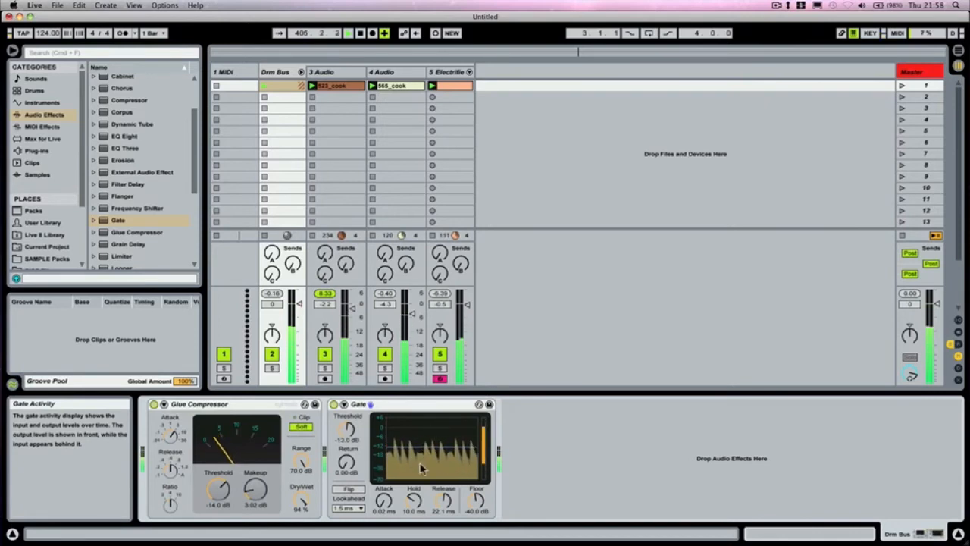
mouse_move(422, 450)
left_mouse_down()
mouse_move(423, 470)
mouse_move(422, 438)
left_mouse_up()
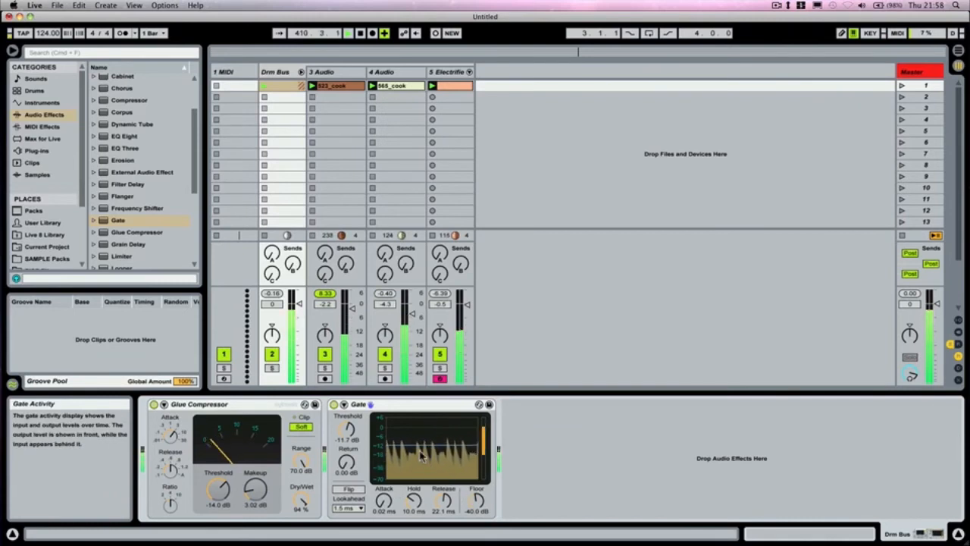
left_click_drag(433, 445, 433, 452)
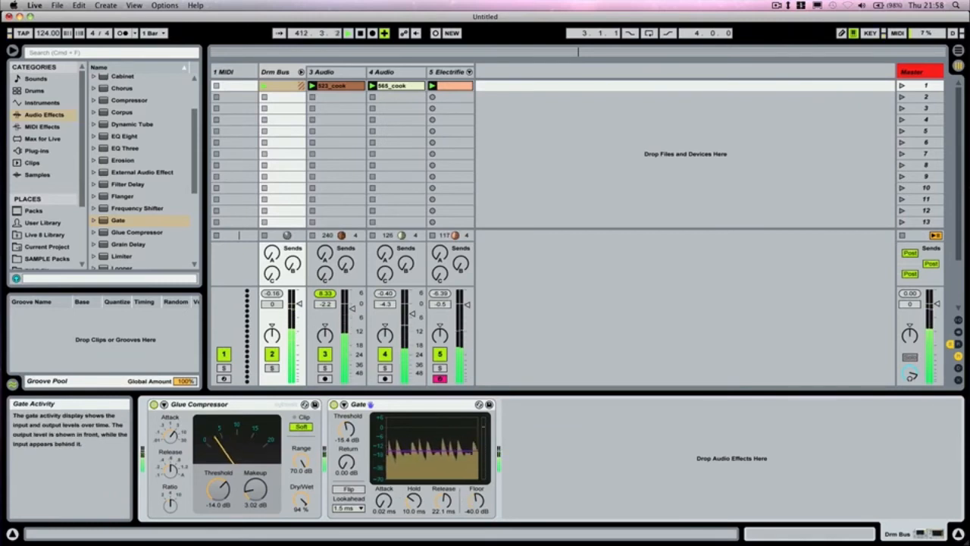
Add EQ Eight after the Gate on Drm Bus, turn on its audition mode, and enable filter 5 with a slight boost at 2.00 kHz.
double_click(125, 135)
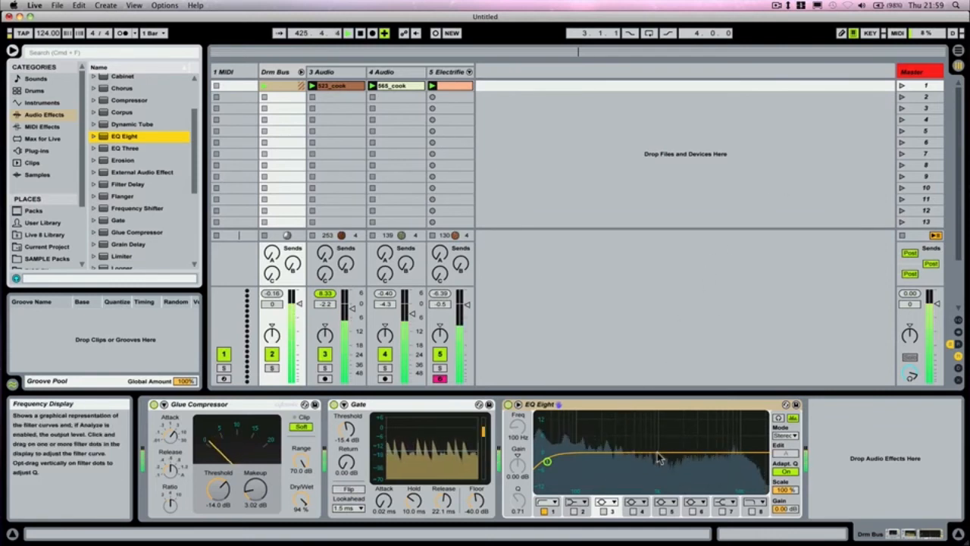
left_click(779, 418)
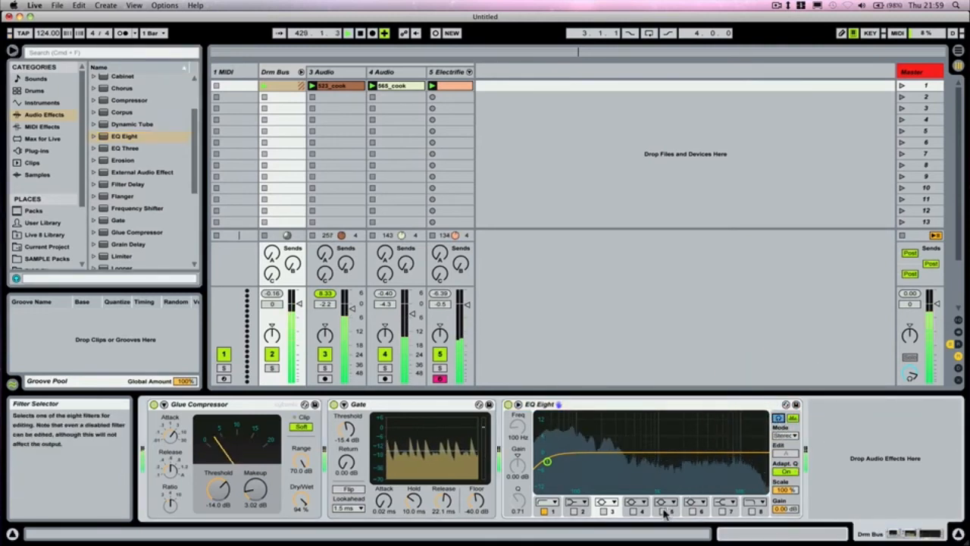
left_click(662, 511)
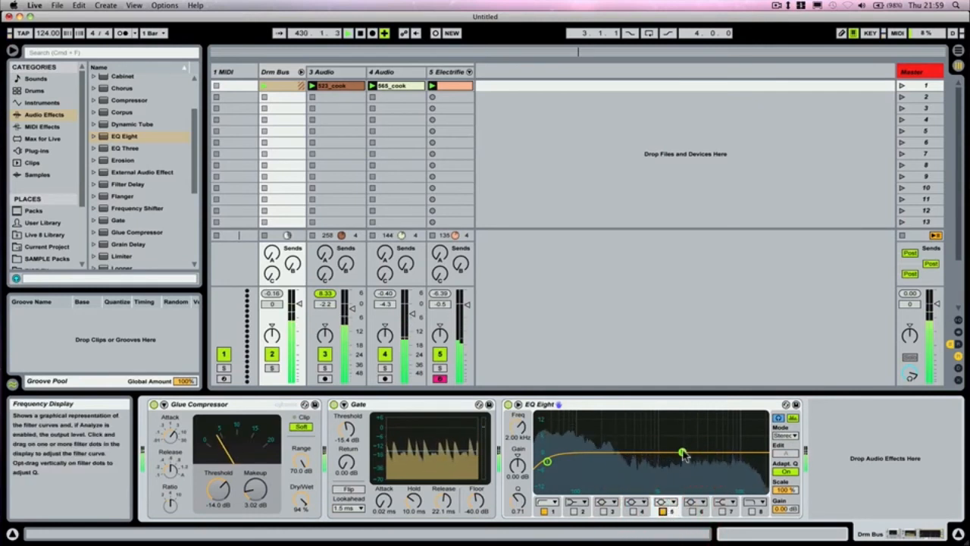
mouse_move(517, 464)
left_mouse_down()
mouse_move(518, 443)
mouse_move(518, 460)
left_mouse_up()
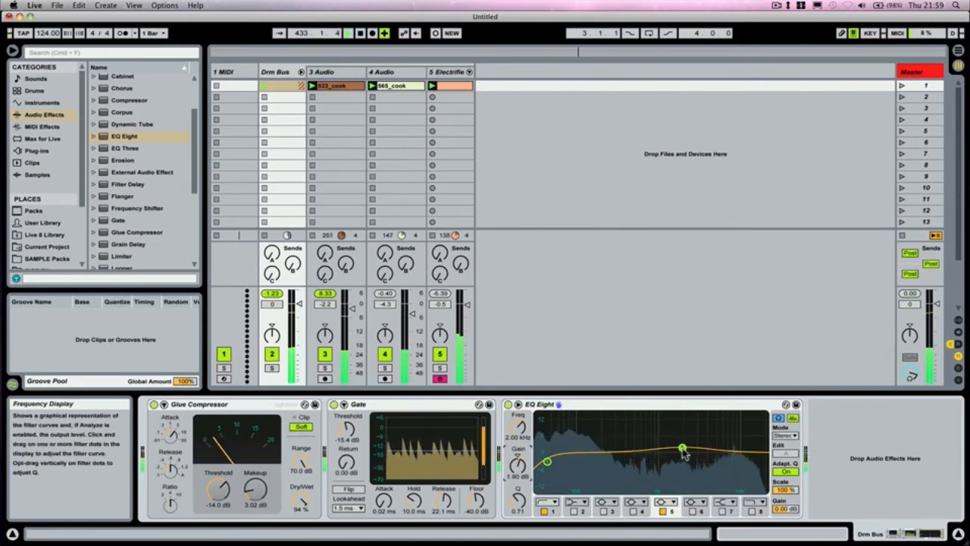
Try filter 5 as a narrow 15.0 dB boost with Q 4.43, then as a -13.1 dB cut, and bring its gain back to 0.62 dB.
left_click_drag(682, 448, 688, 415)
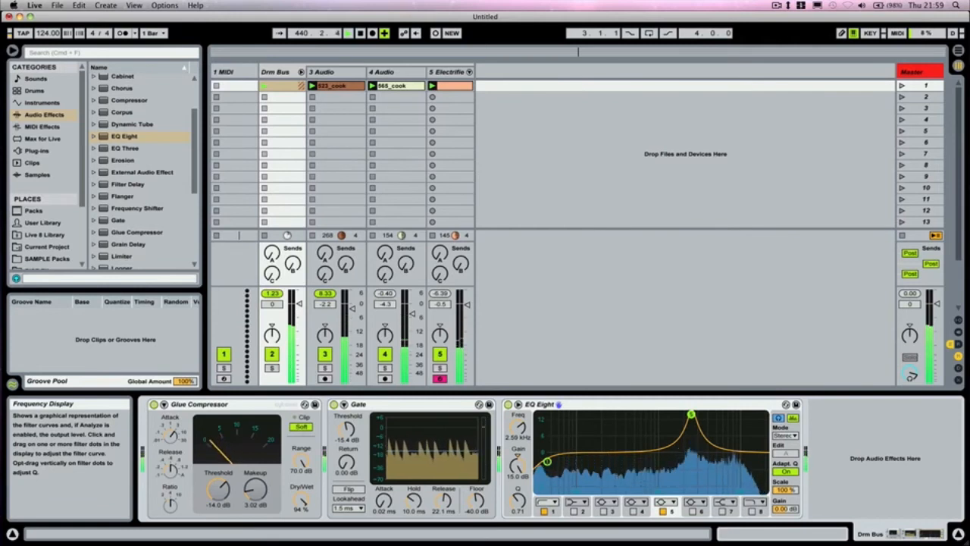
left_click_drag(518, 506, 518, 478)
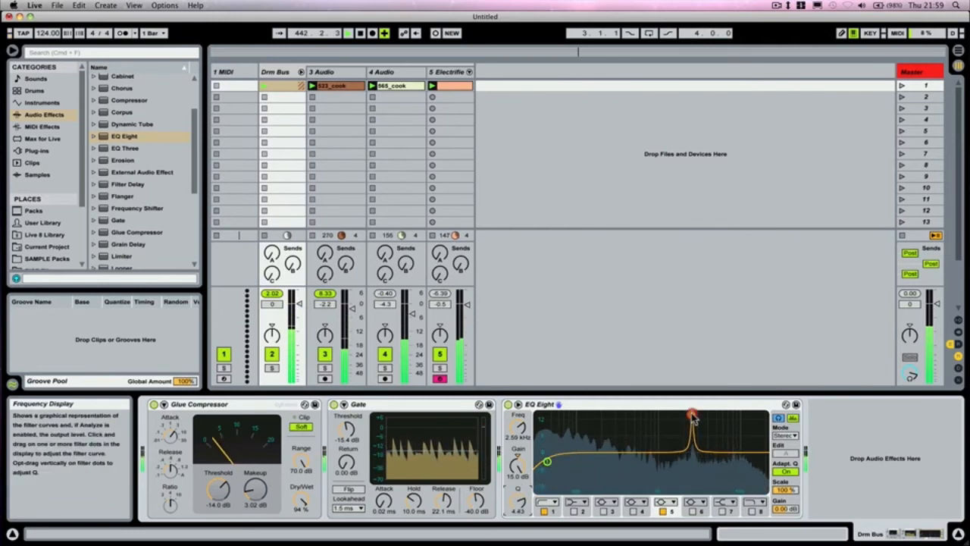
left_click_drag(692, 416, 693, 415)
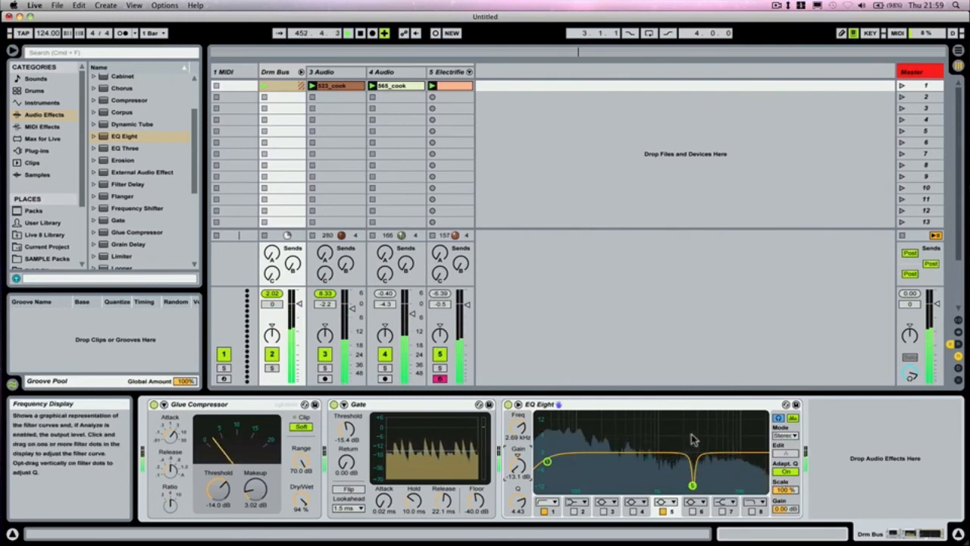
left_click_drag(692, 483, 695, 451)
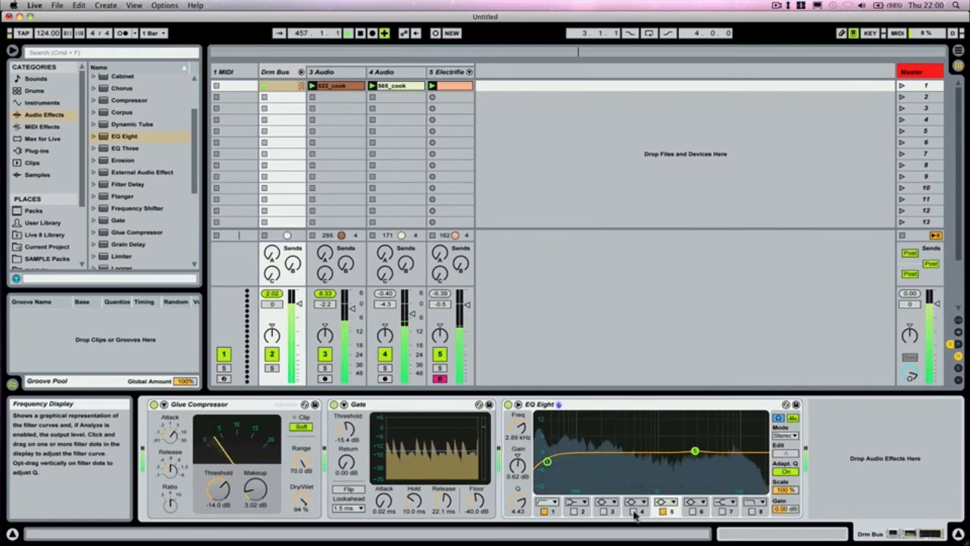
Try a wider 4.34 dB boost at 144 Hz on filter 5, then settle it at 1.12 kHz with 0.12 dB gain.
left_click_drag(518, 500, 518, 523)
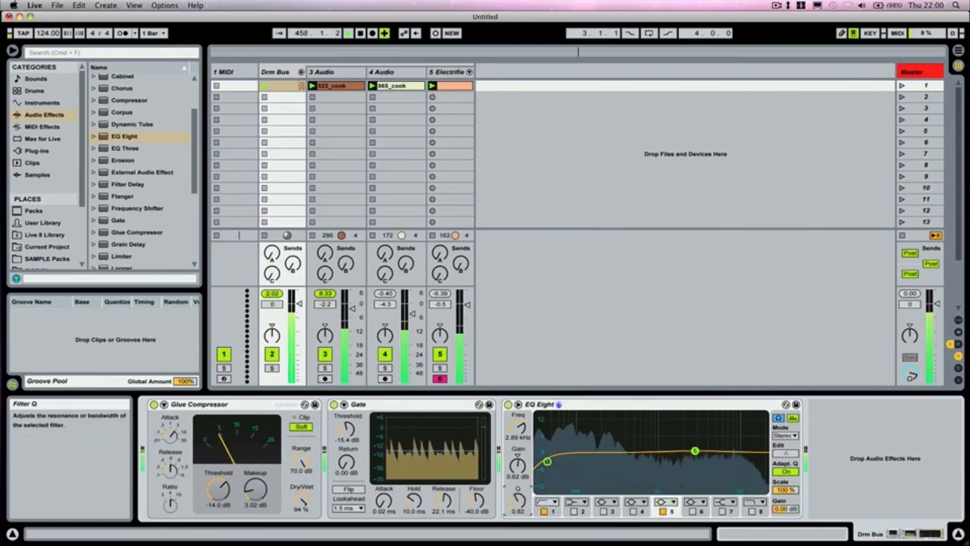
left_click_drag(695, 451, 670, 441)
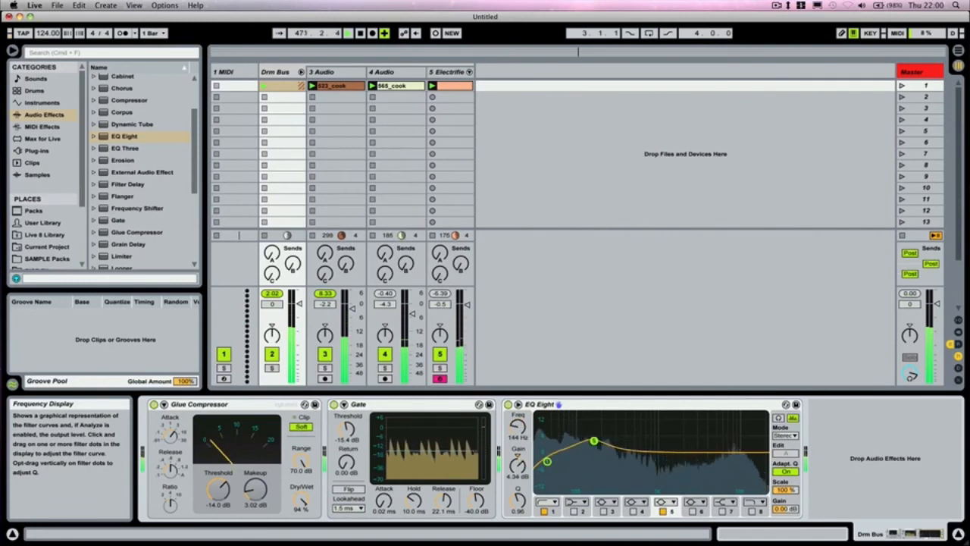
left_click_drag(590, 490, 589, 444)
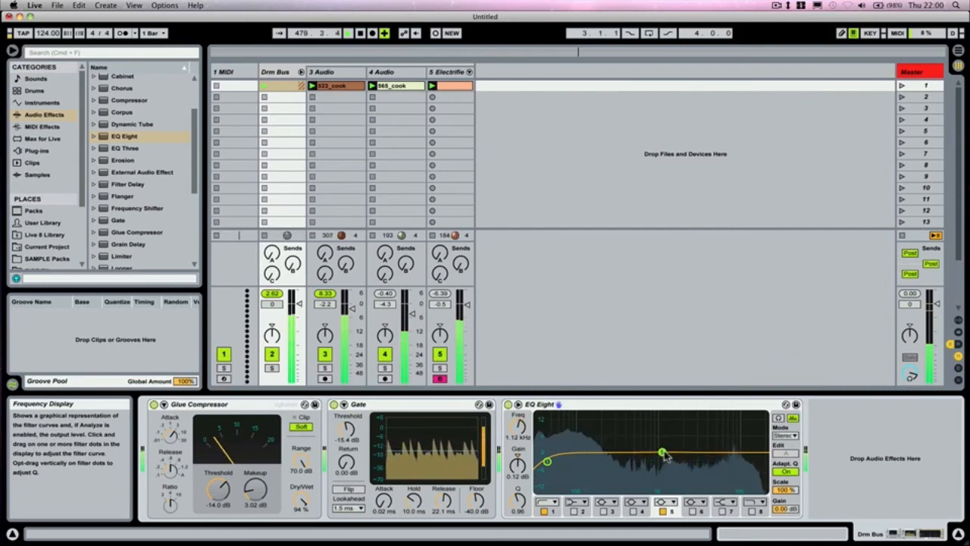
Make filter 1 a 48 dB low cut at 40.2 Hz with Q 0.56, and enable filter 8 as a 48 dB high cut.
left_click(545, 502)
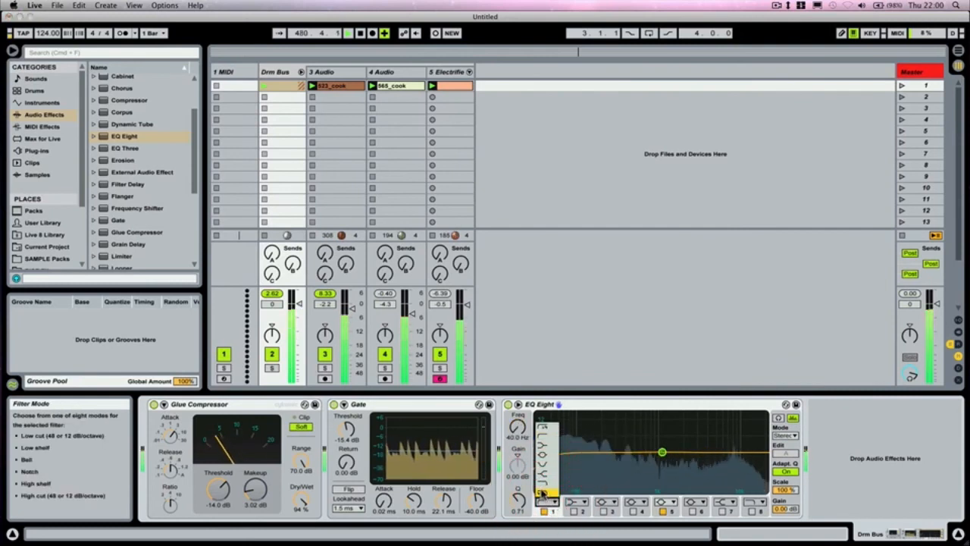
left_click(541, 429)
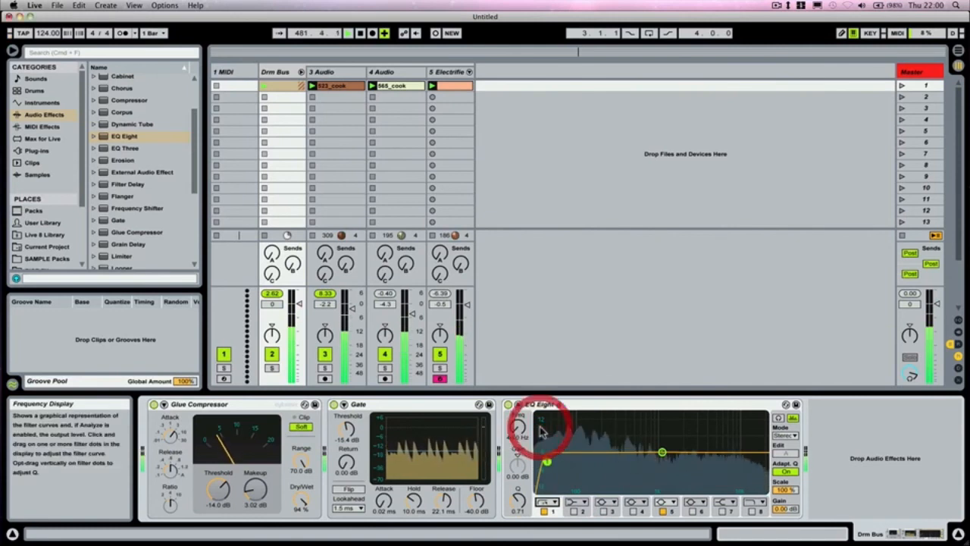
left_click(756, 502)
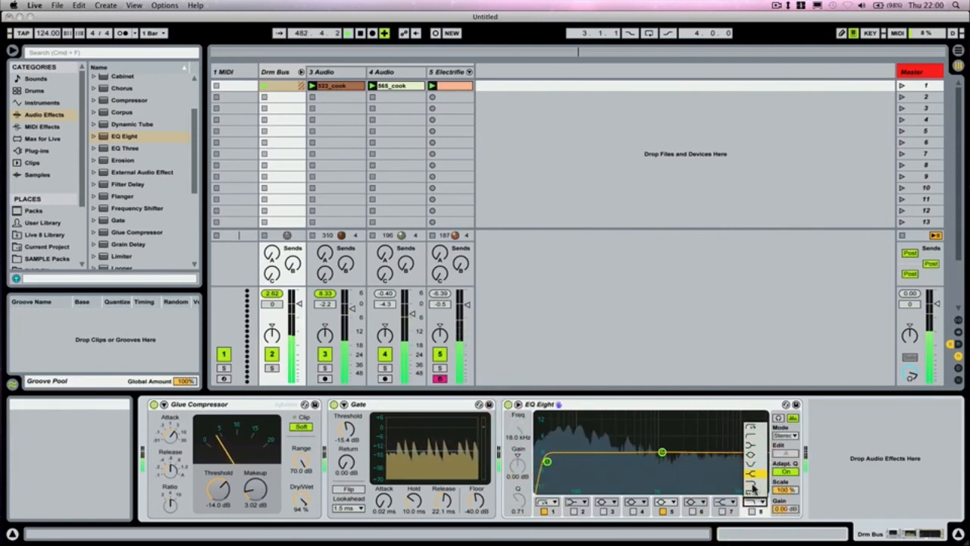
left_click(749, 493)
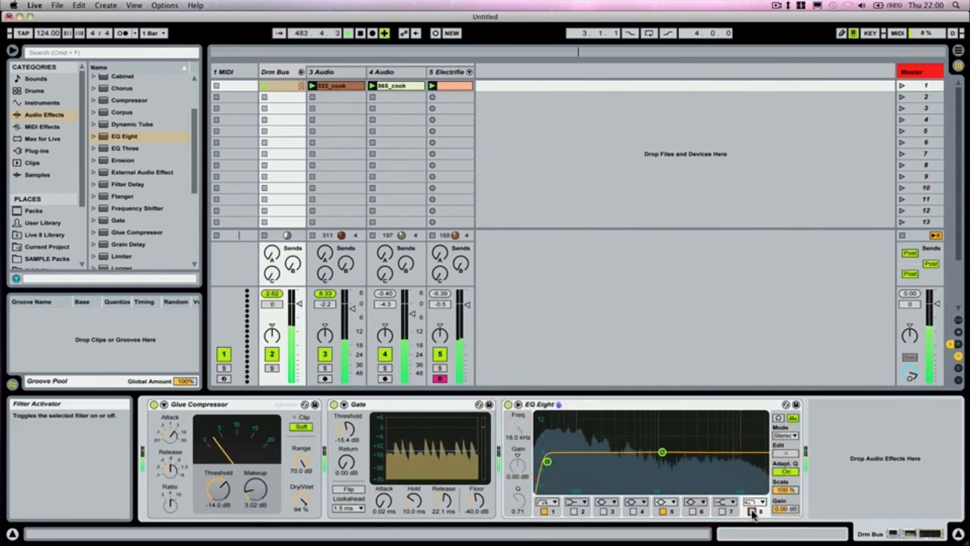
left_click(751, 511)
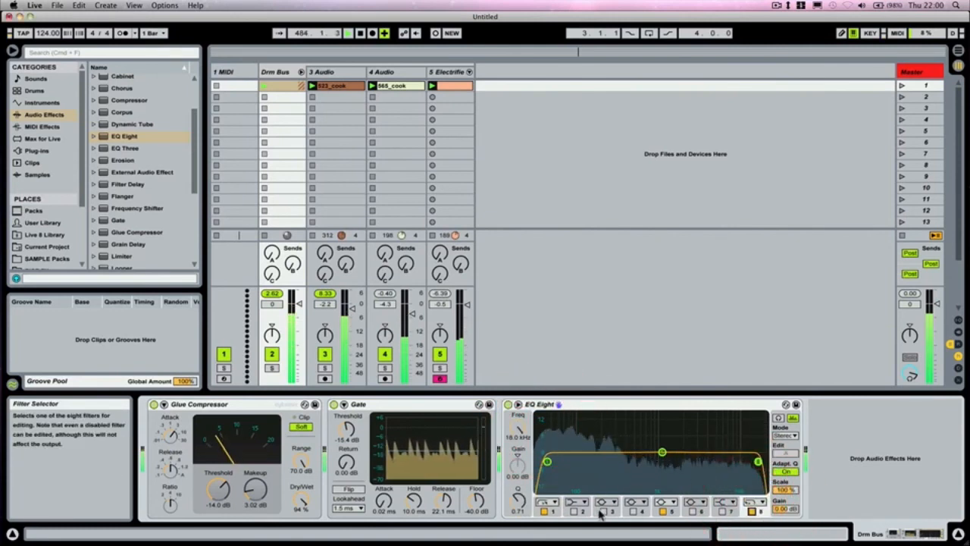
left_click(547, 462)
mouse_move(557, 467)
left_mouse_down()
mouse_move(701, 465)
mouse_move(546, 464)
left_mouse_up()
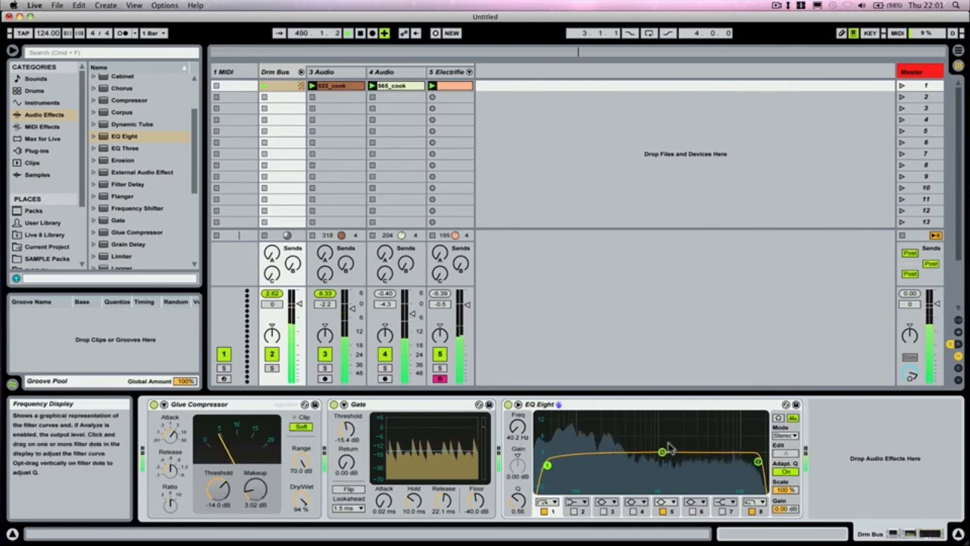
Expand EQ Eight's frequency display and sweep the filter 8 high cut down through 3.46 kHz and 151 Hz to about 99 Hz with Q 0.37.
left_click(518, 406)
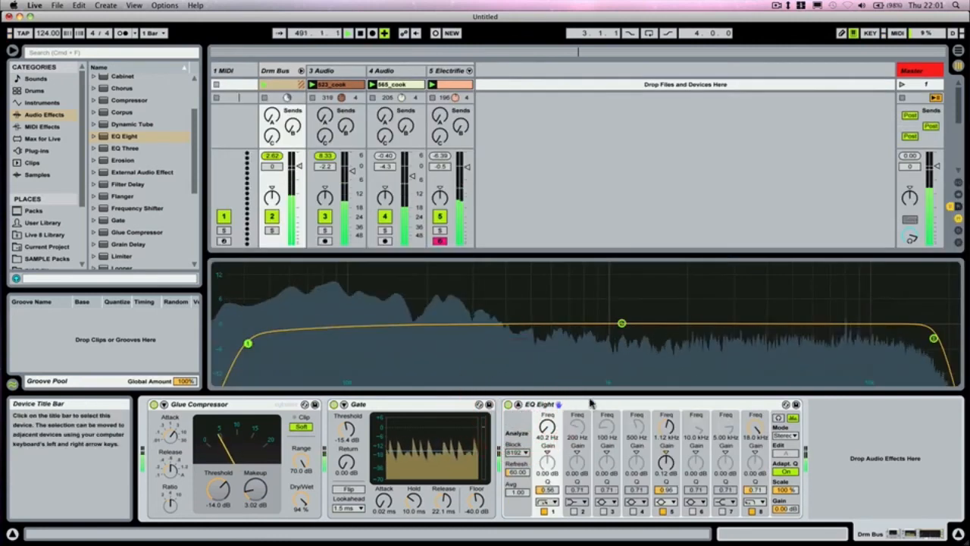
left_click_drag(934, 338, 714, 325)
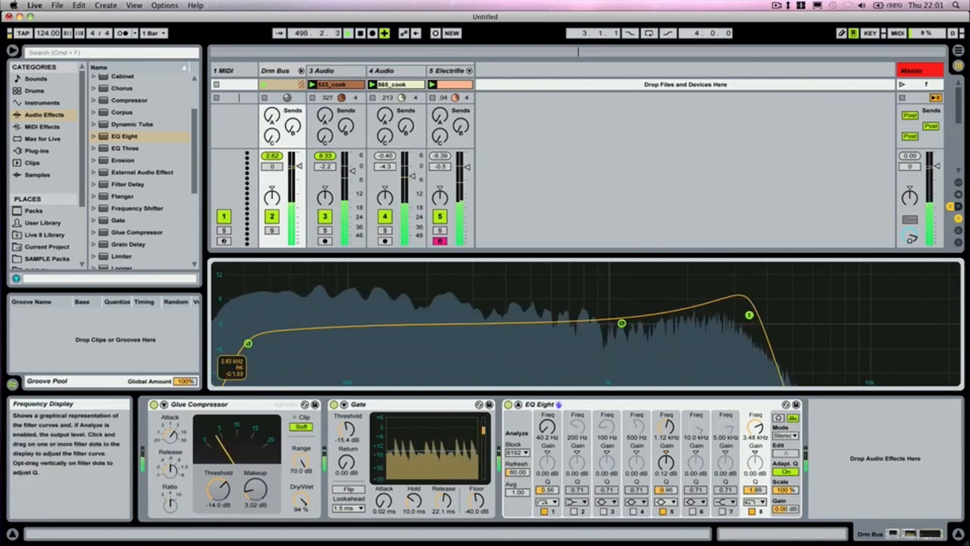
left_click_drag(749, 315, 761, 336)
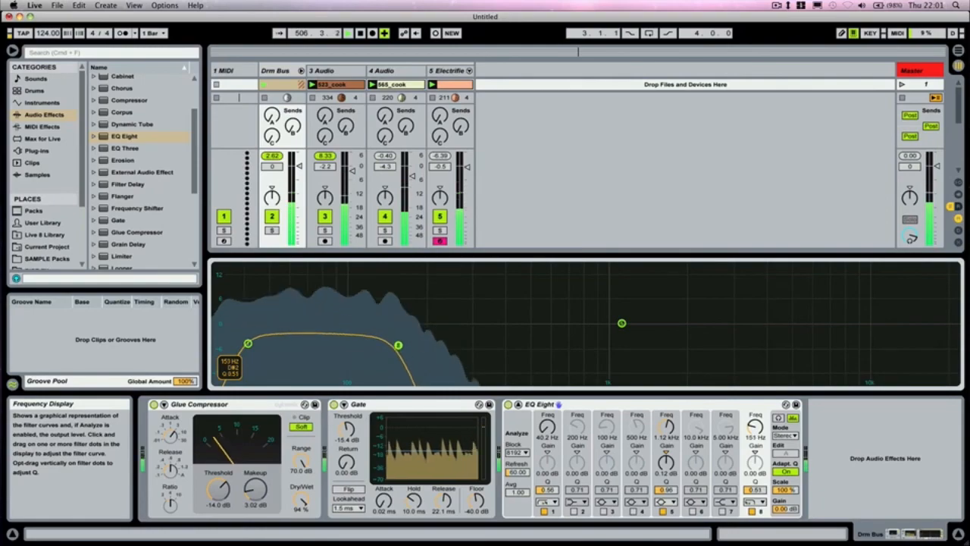
left_click_drag(387, 346, 345, 353)
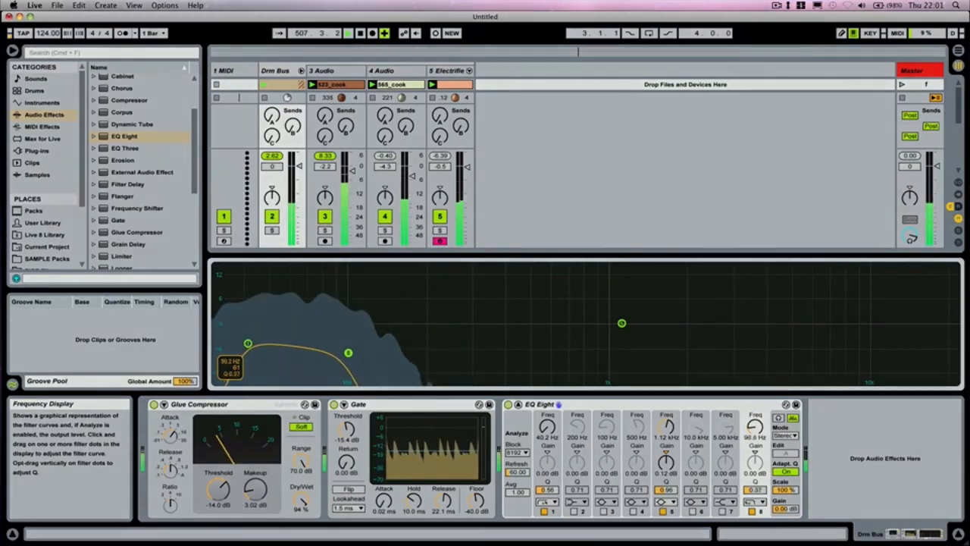